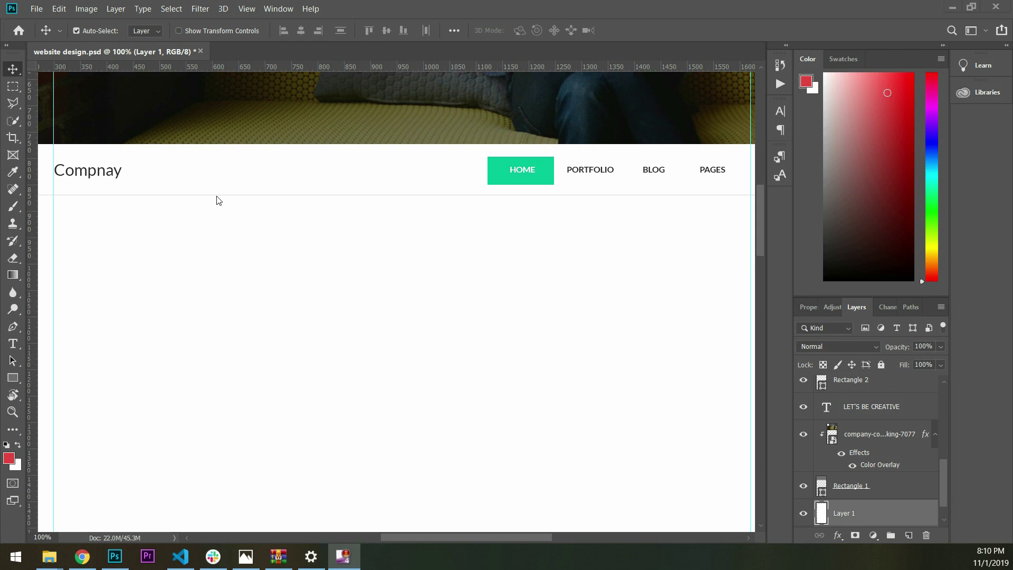
Step: Bring the website mockup to the front and zoom out to survey the page
{"action": "left_click", "coordinate": [220, 306]}
{"action": "key", "text": "ctrl+minus"}
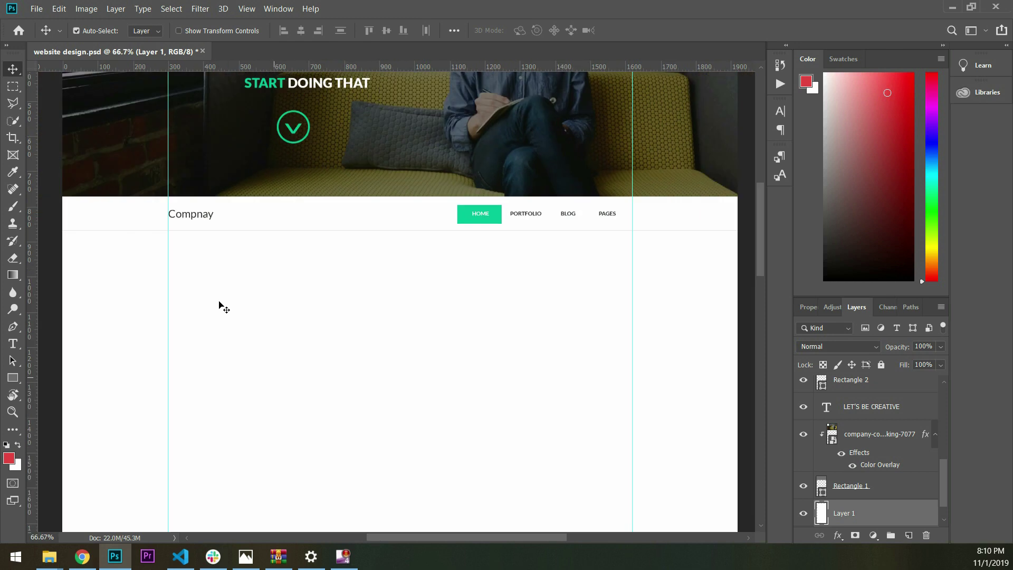
{"action": "scroll", "coordinate": [220, 306], "scroll_direction": "up", "scroll_amount": 3}
{"action": "scroll", "coordinate": [219, 306], "scroll_direction": "up", "scroll_amount": 5}
{"action": "scroll", "coordinate": [168, 240], "scroll_direction": "up", "scroll_amount": 2}
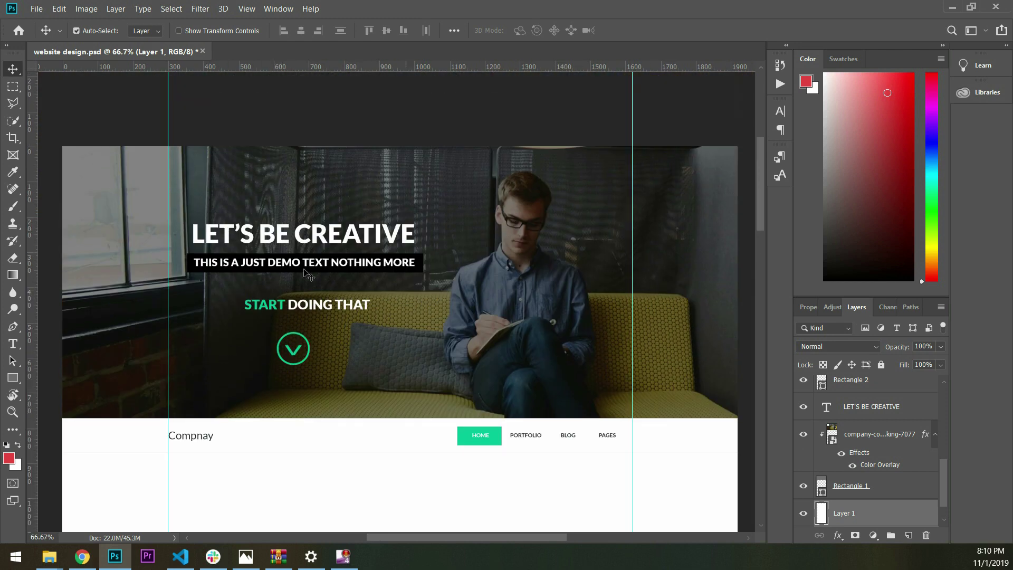
{"action": "scroll", "coordinate": [345, 288], "scroll_direction": "down", "scroll_amount": 2}
{"action": "scroll", "coordinate": [345, 289], "scroll_direction": "down", "scroll_amount": 1}
Step: Return to actual size and scroll to the empty area below the nav bar
{"action": "key", "text": "ctrl+plus"}
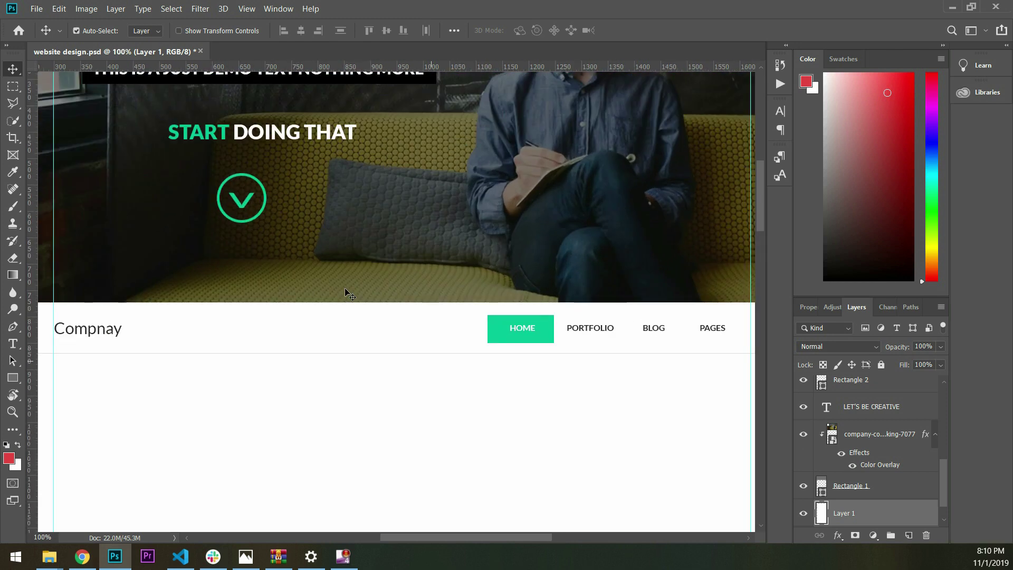
{"action": "scroll", "coordinate": [348, 285], "scroll_direction": "down", "scroll_amount": 1}
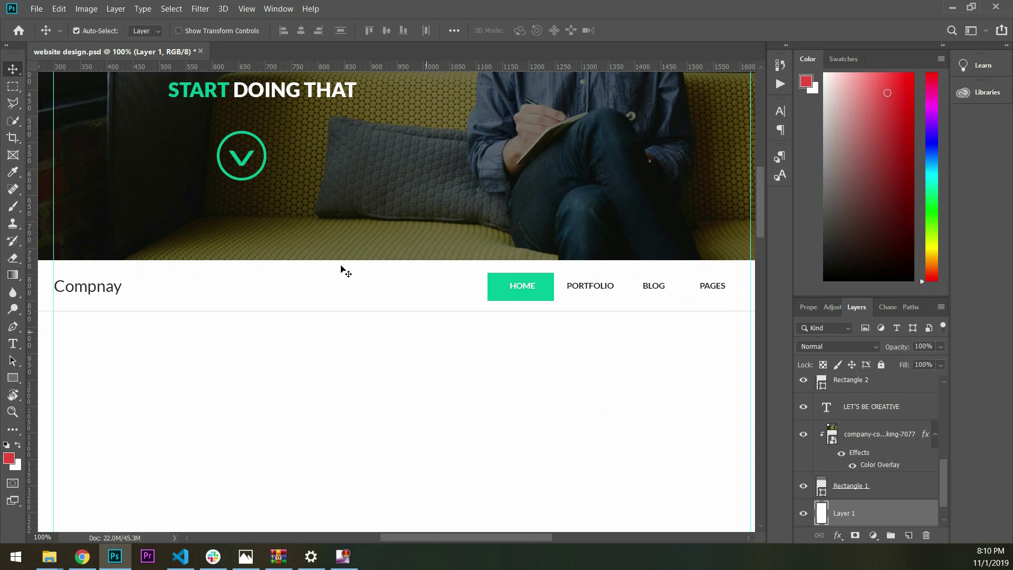
{"action": "scroll", "coordinate": [871, 448], "scroll_direction": "up", "scroll_amount": 5}
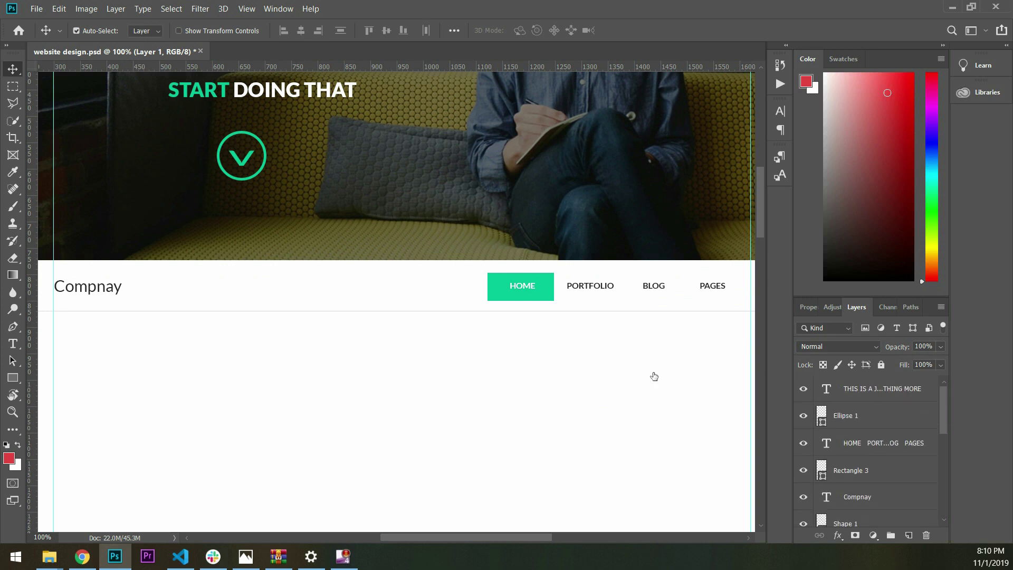
{"action": "scroll", "coordinate": [249, 296], "scroll_direction": "down", "scroll_amount": 1}
{"action": "scroll", "coordinate": [248, 296], "scroll_direction": "down", "scroll_amount": 1}
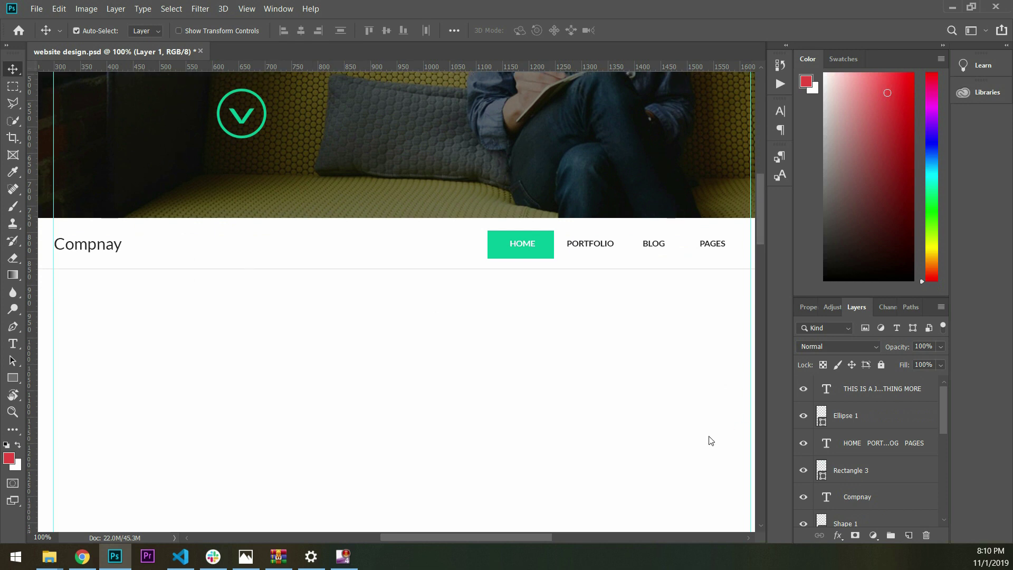
Step: Create a new empty Group 1 and move it to the top of the layers
{"action": "key", "text": "ctrl+g"}
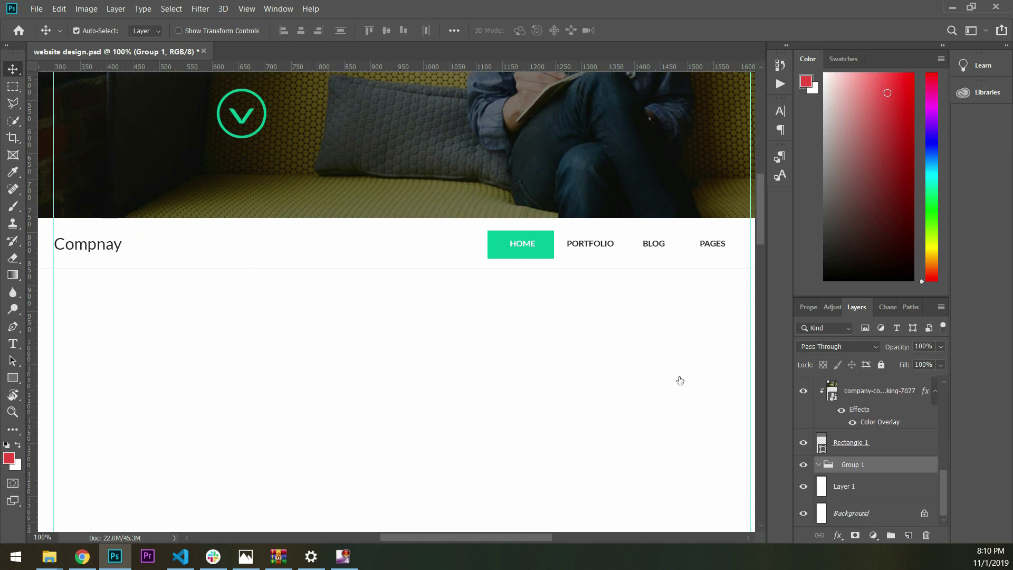
{"action": "left_click_drag", "start_coordinate": [682, 378], "coordinate": [687, 255]}
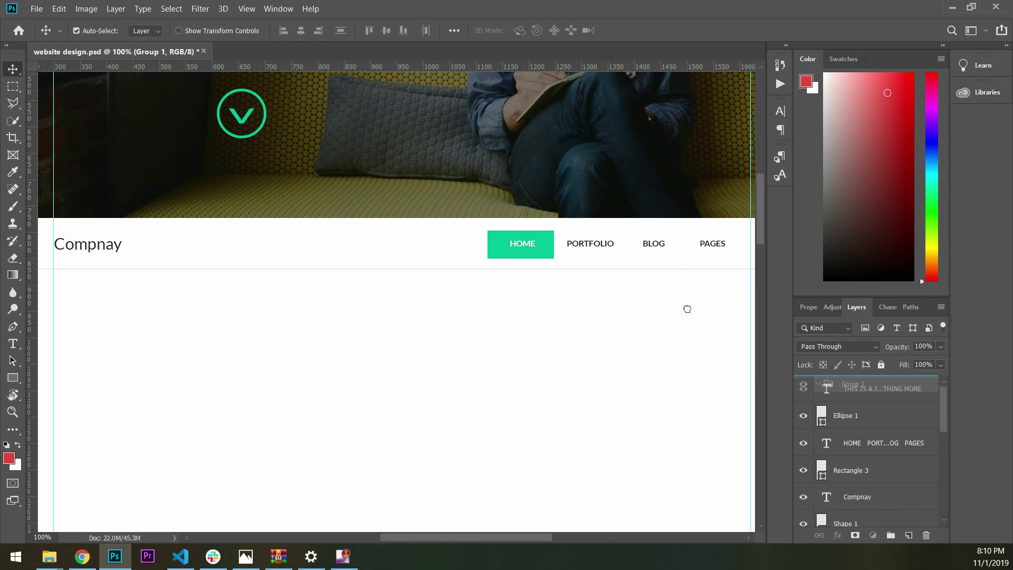
{"action": "left_click_drag", "start_coordinate": [686, 295], "coordinate": [689, 315]}
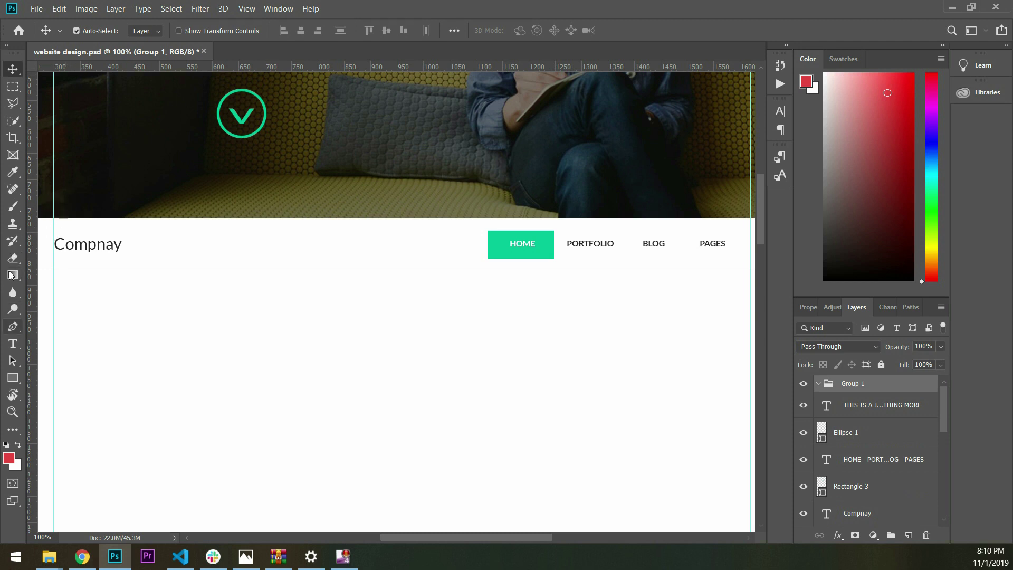
Step: Add a 'WHAT WE OFFER' heading below the nav bar, scaled to about 65.74% and centred
{"action": "left_click", "coordinate": [13, 343]}
{"action": "left_click", "coordinate": [231, 245]}
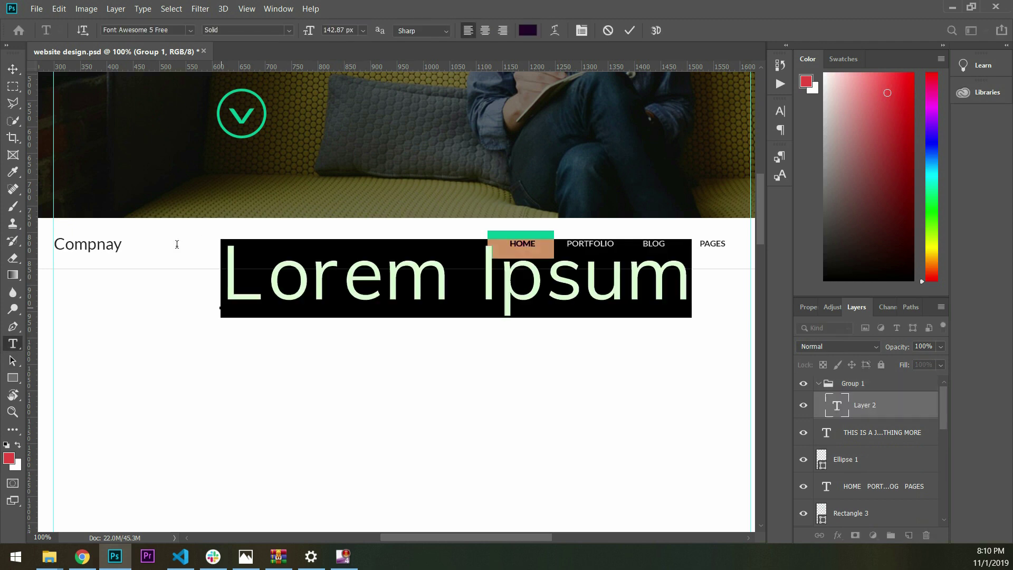
{"action": "type", "text": "W"}
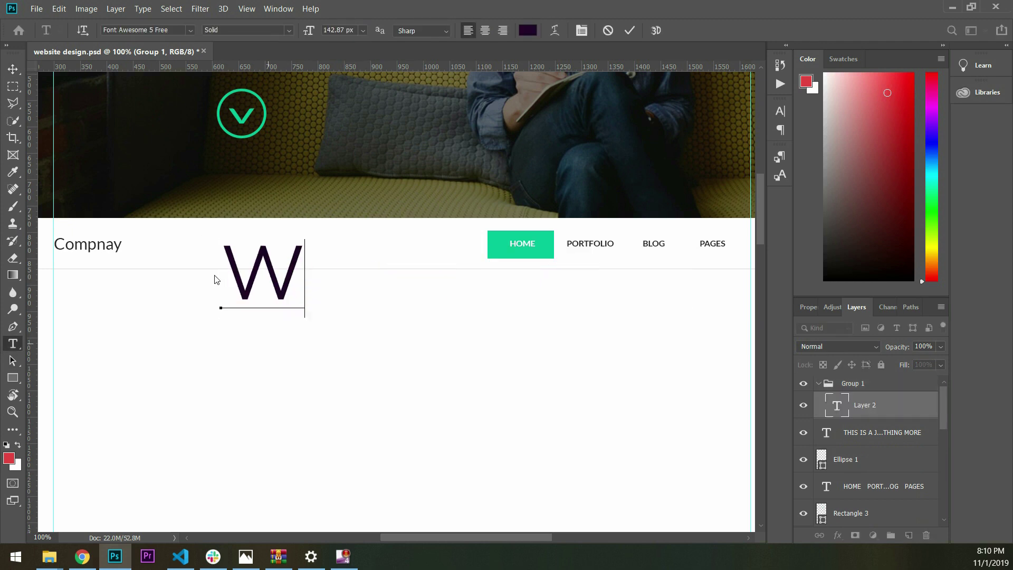
{"action": "type", "text": "HAT WE OFFER"}
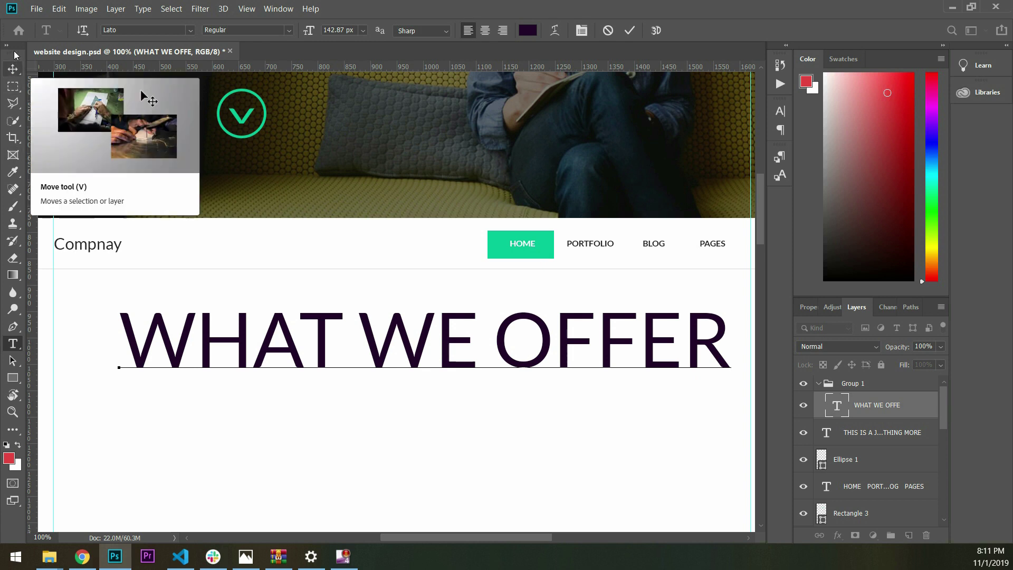
{"action": "left_click", "coordinate": [13, 69]}
{"action": "left_click_drag", "start_coordinate": [350, 276], "coordinate": [342, 275]}
{"action": "key", "text": "ctrl+t"}
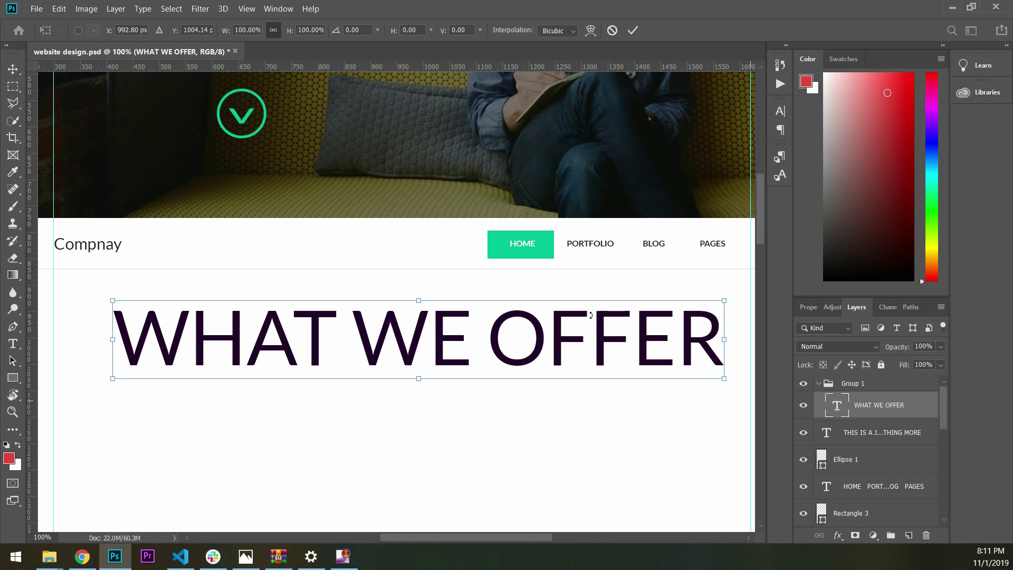
{"action": "left_click_drag", "start_coordinate": [579, 303], "coordinate": [416, 232]}
{"action": "mouse_move", "coordinate": [336, 269]}
{"action": "left_mouse_down"}
{"action": "mouse_move", "coordinate": [412, 280]}
{"action": "mouse_move", "coordinate": [435, 263]}
{"action": "left_mouse_up"}
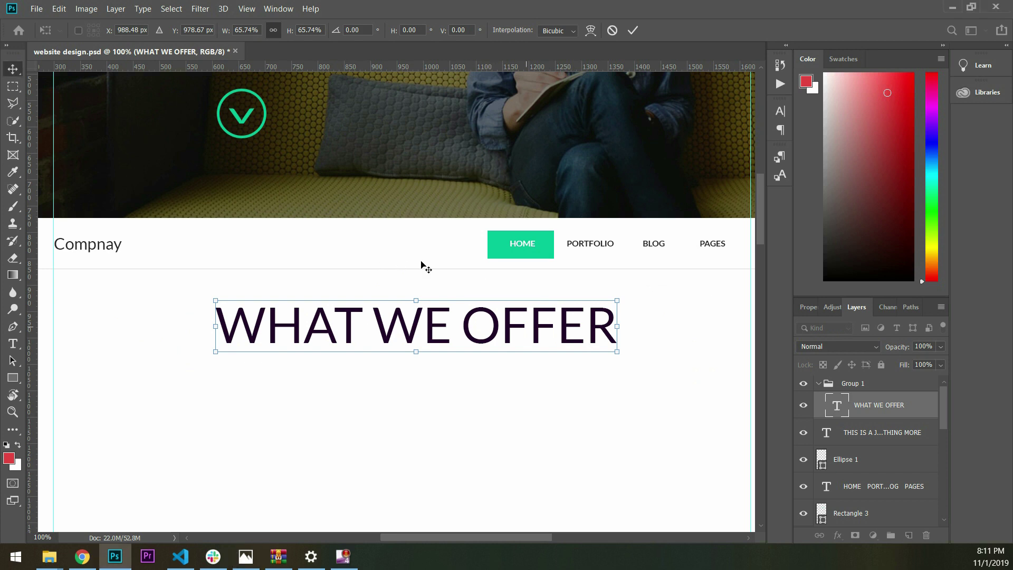
Step: Confirm the heading resize and change its font style to Black
{"action": "key", "text": "Return"}
{"action": "key", "text": "t"}
{"action": "left_click", "coordinate": [400, 262]}
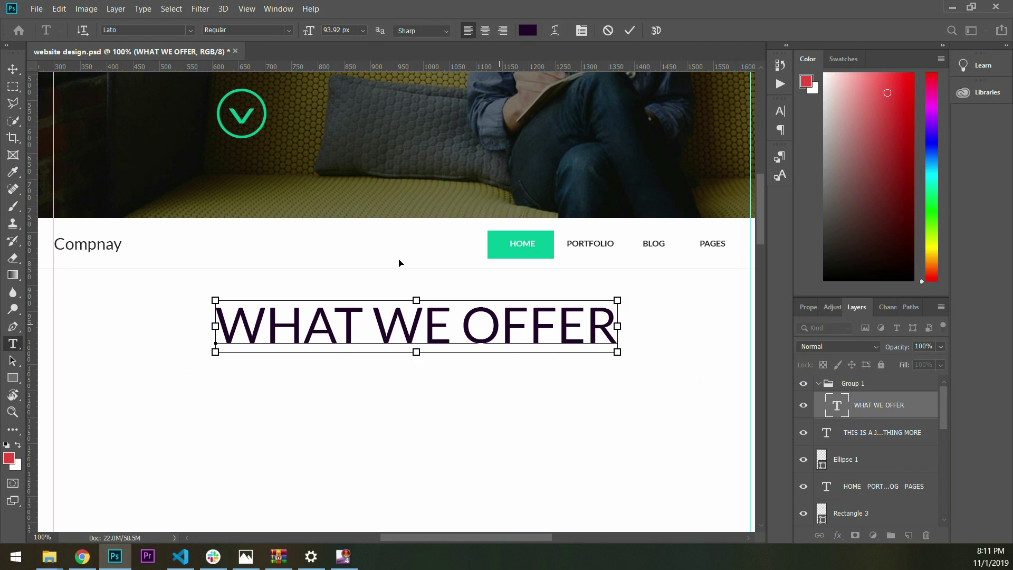
{"action": "key", "text": "ctrl+a"}
{"action": "left_click", "coordinate": [234, 29]}
{"action": "left_click", "coordinate": [209, 52]}
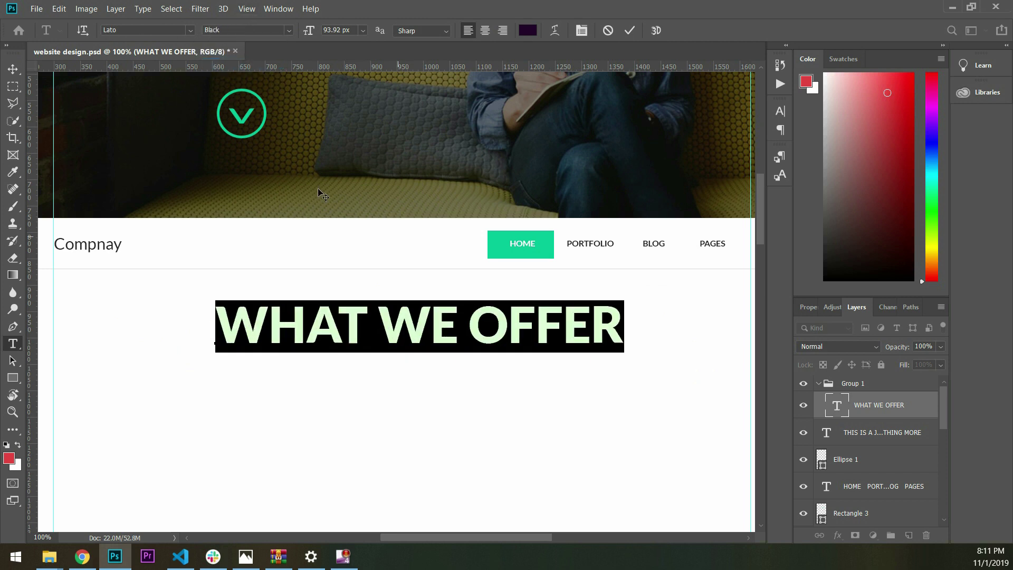
{"action": "left_click", "coordinate": [13, 69]}
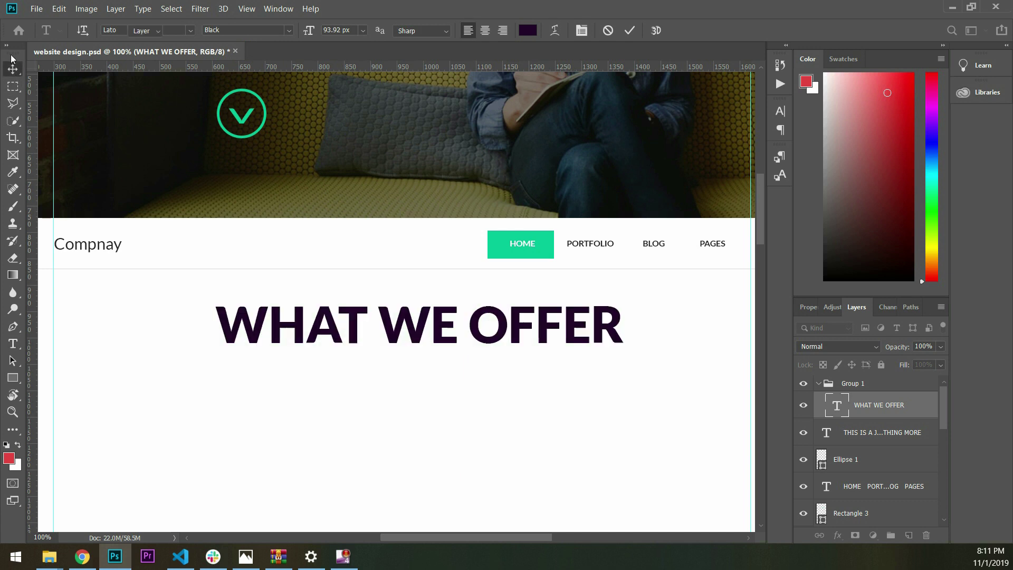
Step: Scale the heading down to 45% and centre it on the page
{"action": "key", "text": "ctrl+t"}
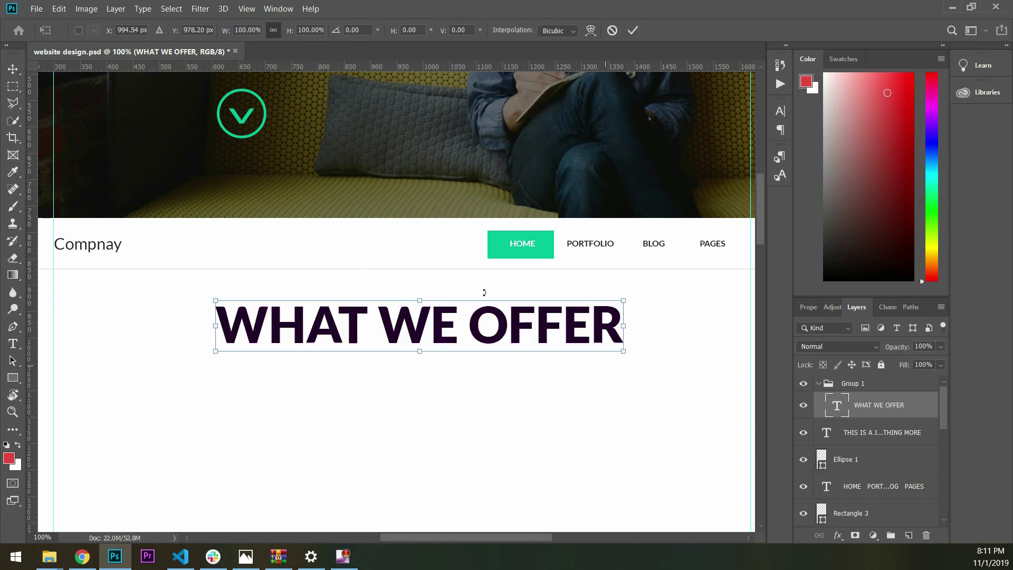
{"action": "left_click_drag", "start_coordinate": [497, 283], "coordinate": [324, 209]}
{"action": "mouse_move", "coordinate": [289, 255]}
{"action": "left_mouse_down"}
{"action": "mouse_move", "coordinate": [402, 267]}
{"action": "mouse_move", "coordinate": [383, 267]}
{"action": "left_mouse_up"}
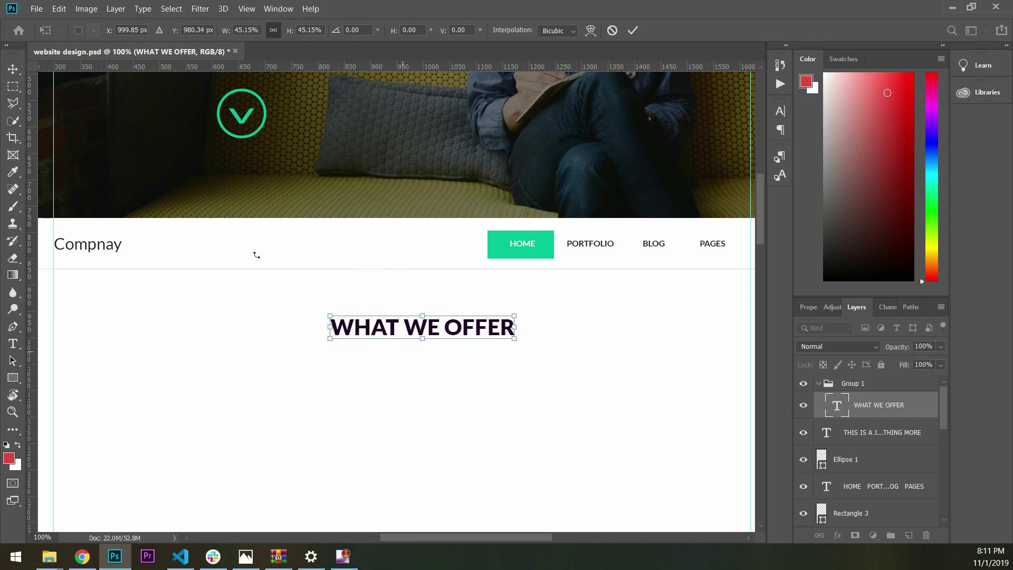
{"action": "key", "text": "Return"}
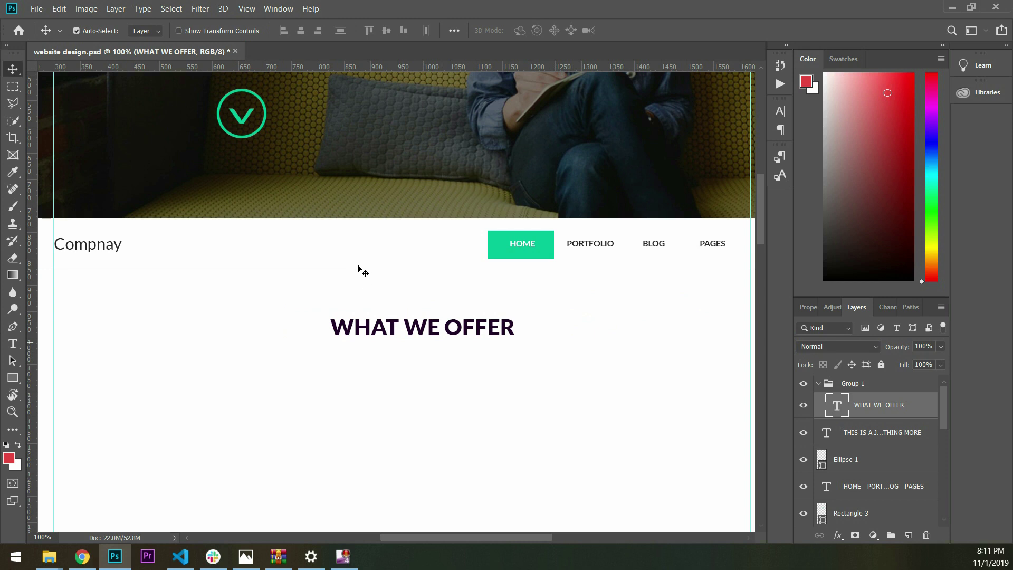
Step: Colour the word OFFER green #04c297
{"action": "key", "text": "t"}
{"action": "key", "text": "Return"}
{"action": "key", "text": "ctrl+shift+Left"}
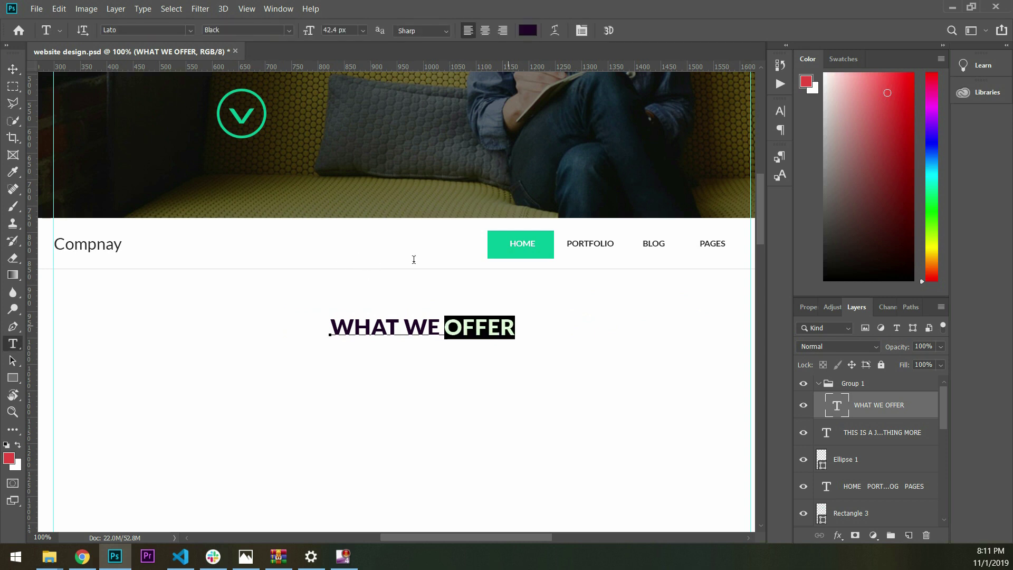
{"action": "left_click", "coordinate": [527, 30]}
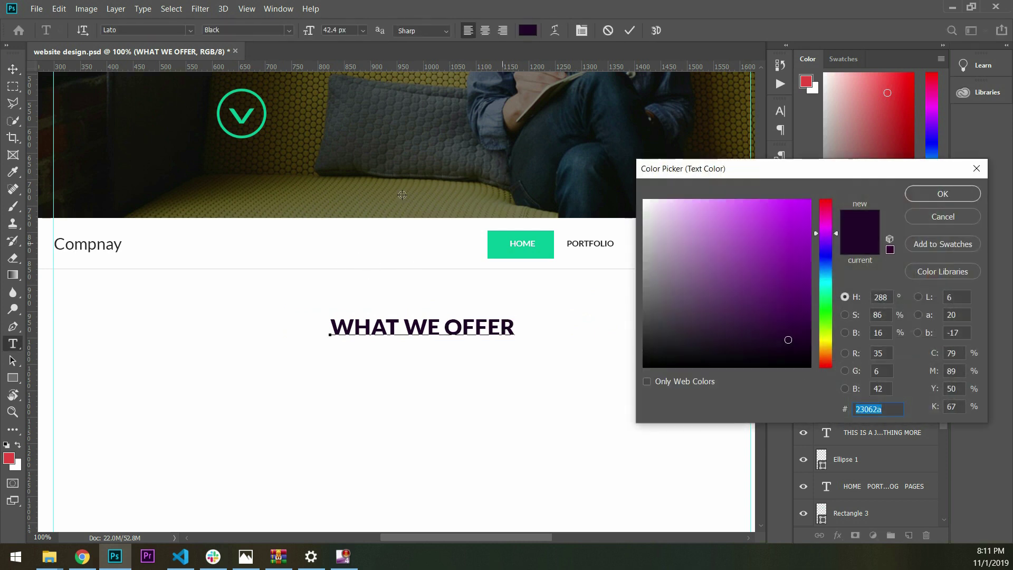
{"action": "type", "text": "04c297"}
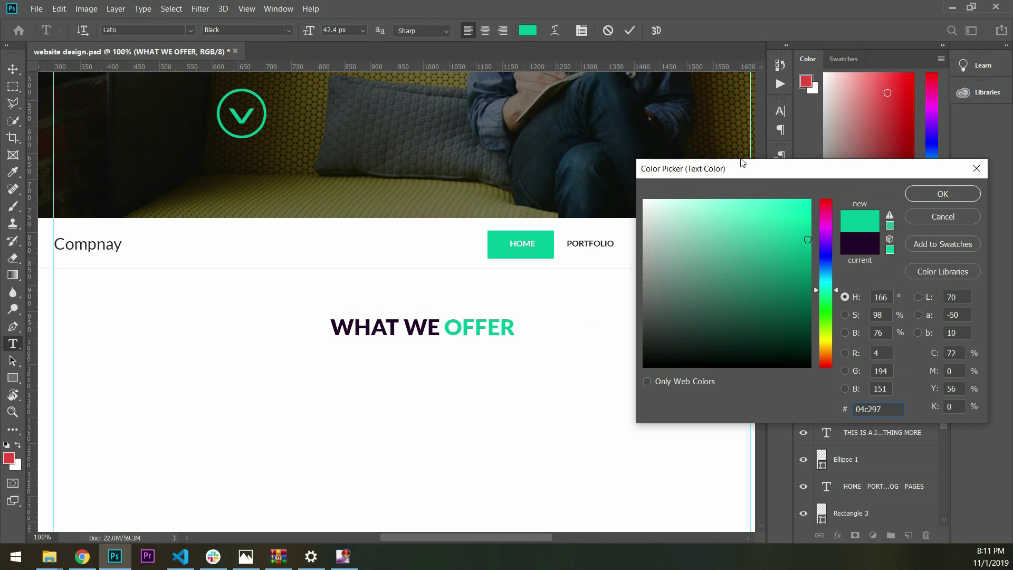
{"action": "key", "text": "Return"}
{"action": "left_click", "coordinate": [13, 68]}
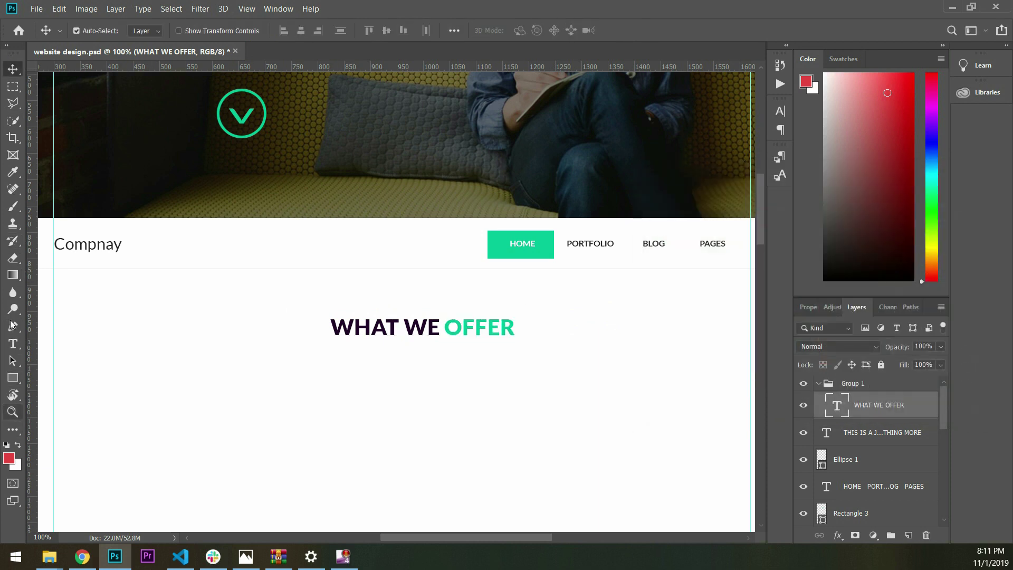
Step: Draw a horizontal line left of the heading and select its layer, Shape 2
{"action": "left_click", "coordinate": [12, 377]}
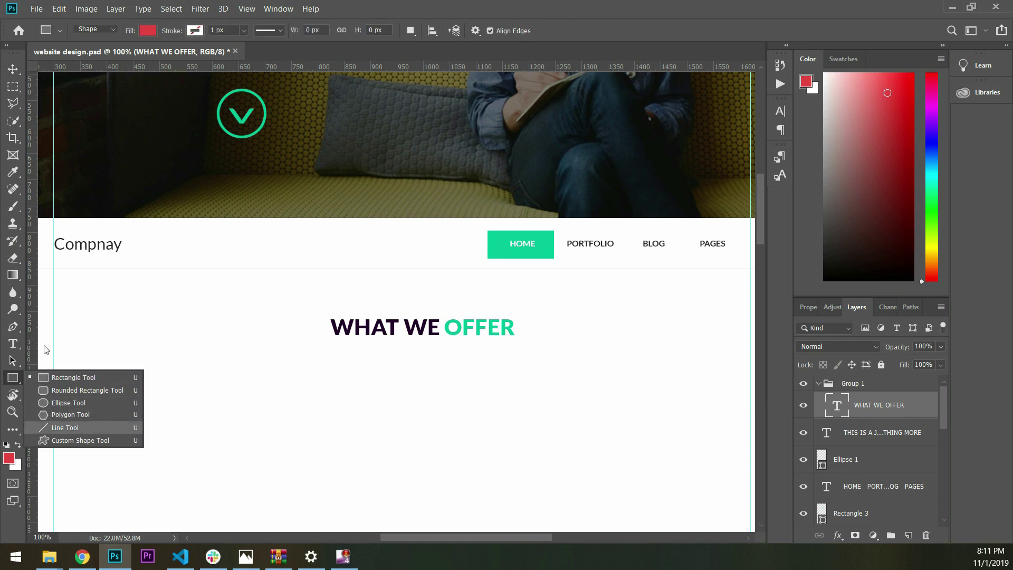
{"action": "left_click", "coordinate": [65, 428]}
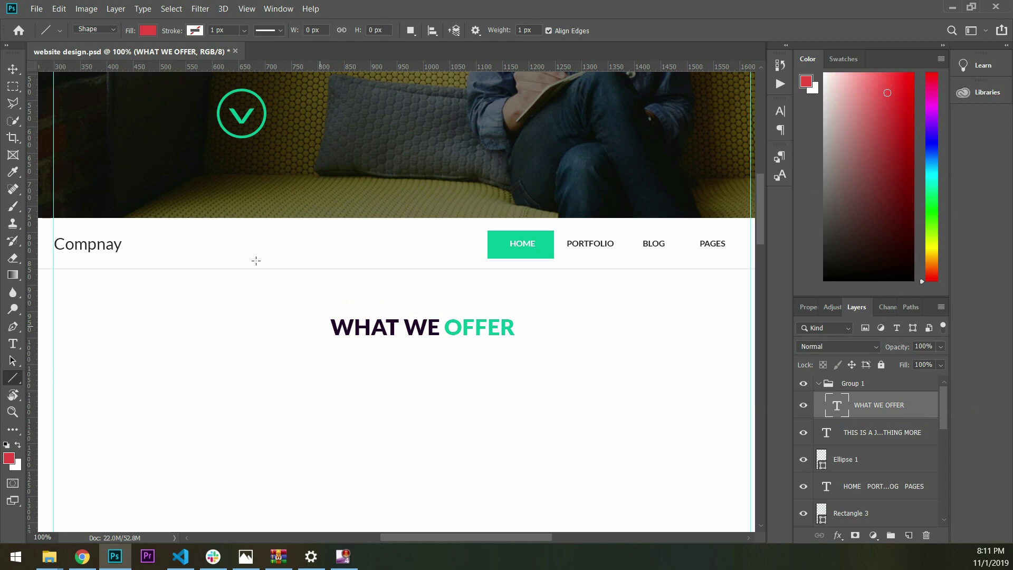
{"action": "left_click_drag", "start_coordinate": [320, 325], "coordinate": [87, 326]}
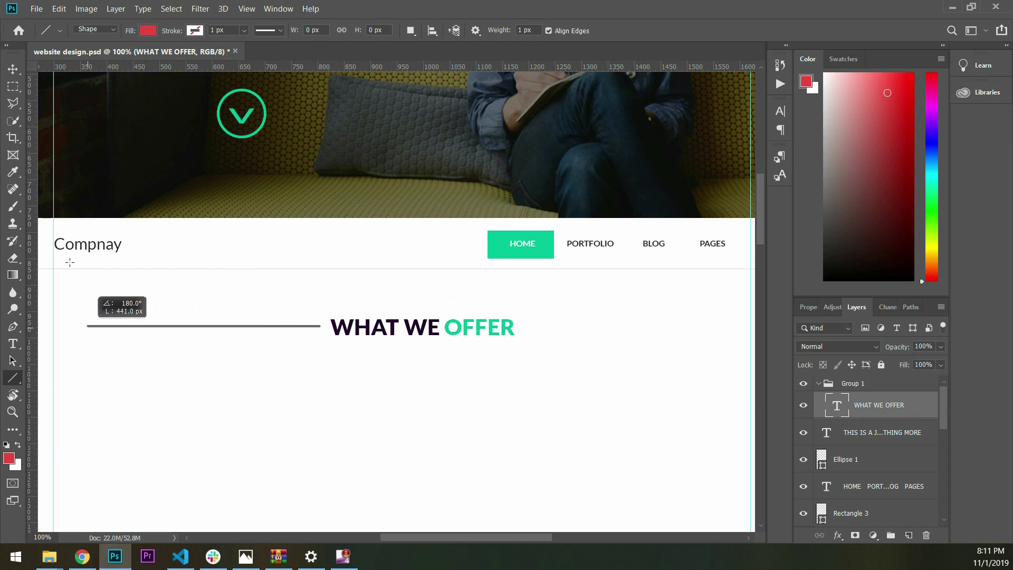
{"action": "left_click", "coordinate": [13, 67]}
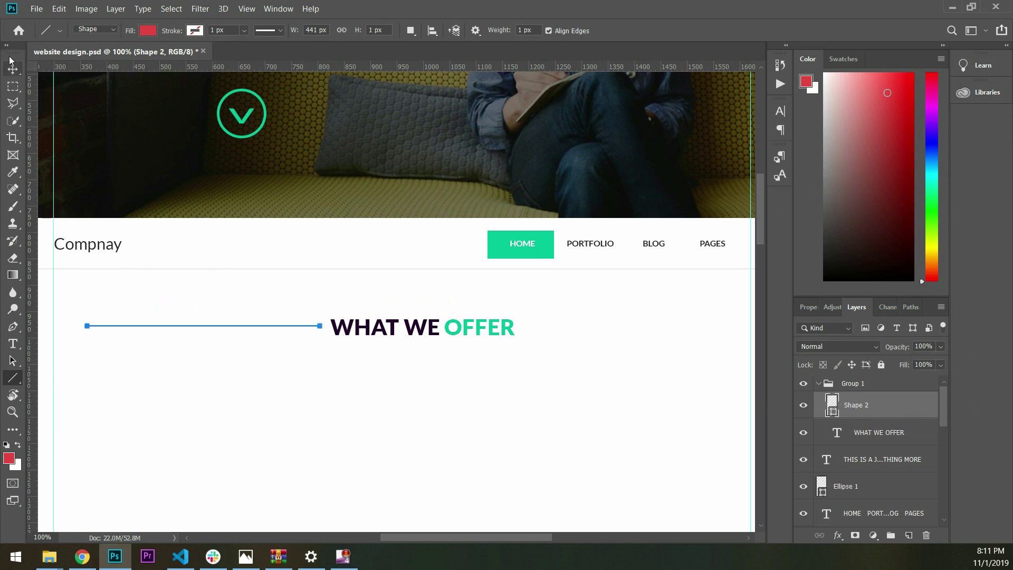
{"action": "left_click", "coordinate": [204, 265]}
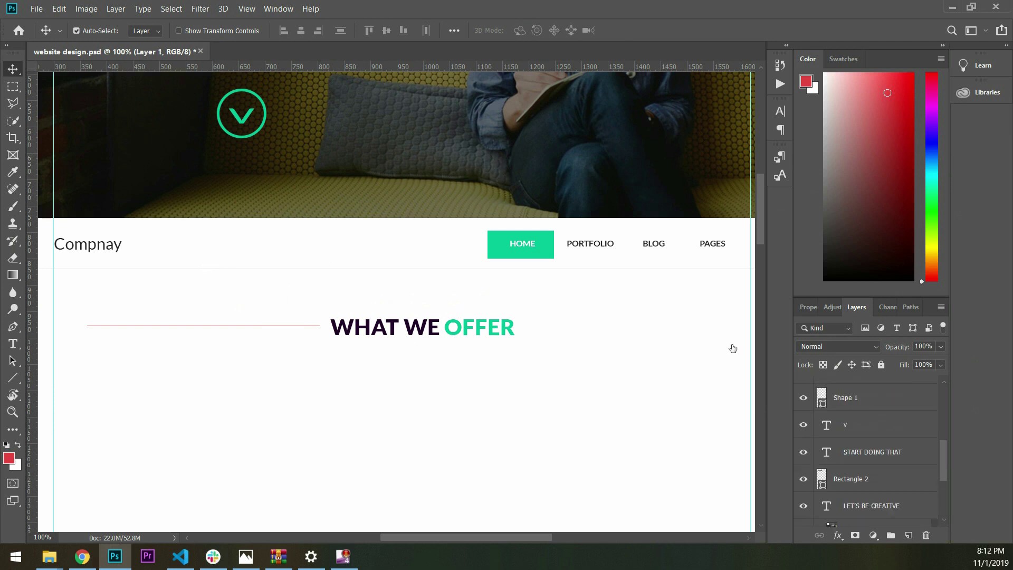
{"action": "key", "text": "ctrl+comma"}
{"action": "key", "text": "ctrl+z"}
{"action": "key", "text": "ctrl+z"}
{"action": "left_click", "coordinate": [76, 31]}
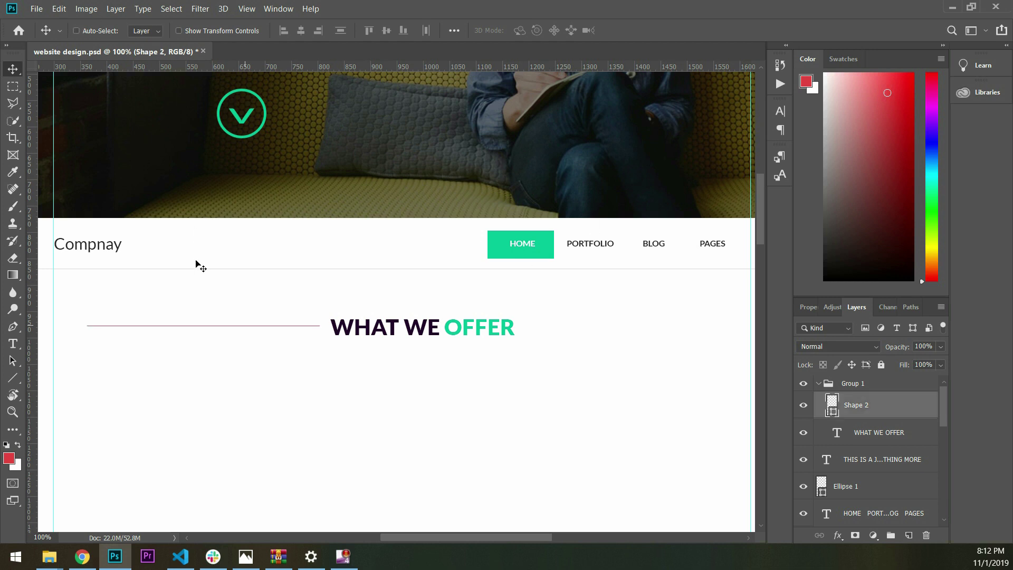
{"action": "left_click_drag", "start_coordinate": [197, 261], "coordinate": [197, 262]}
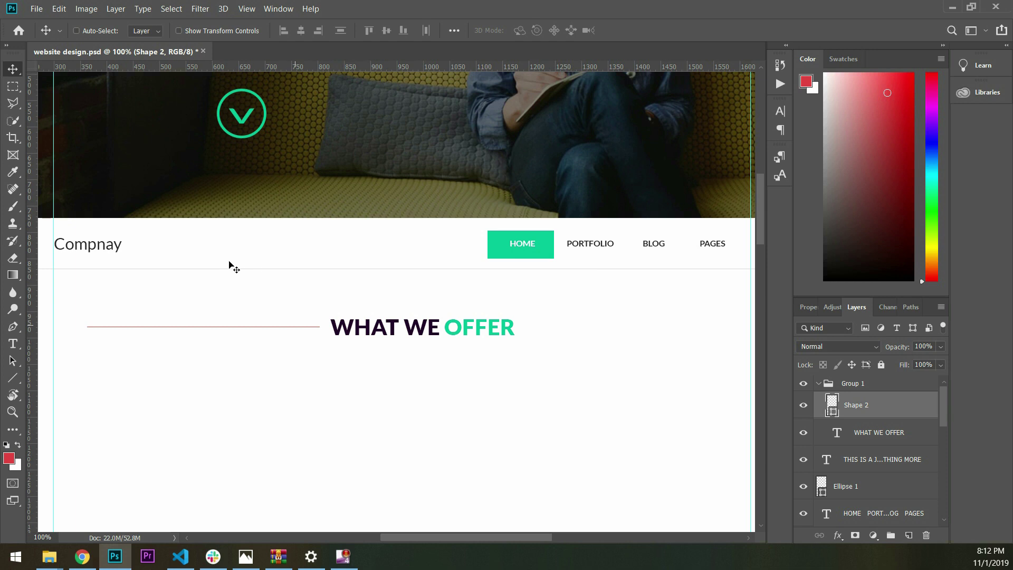
Step: Change the line's fill from red to a dark gray swatch
{"action": "left_click", "coordinate": [12, 378]}
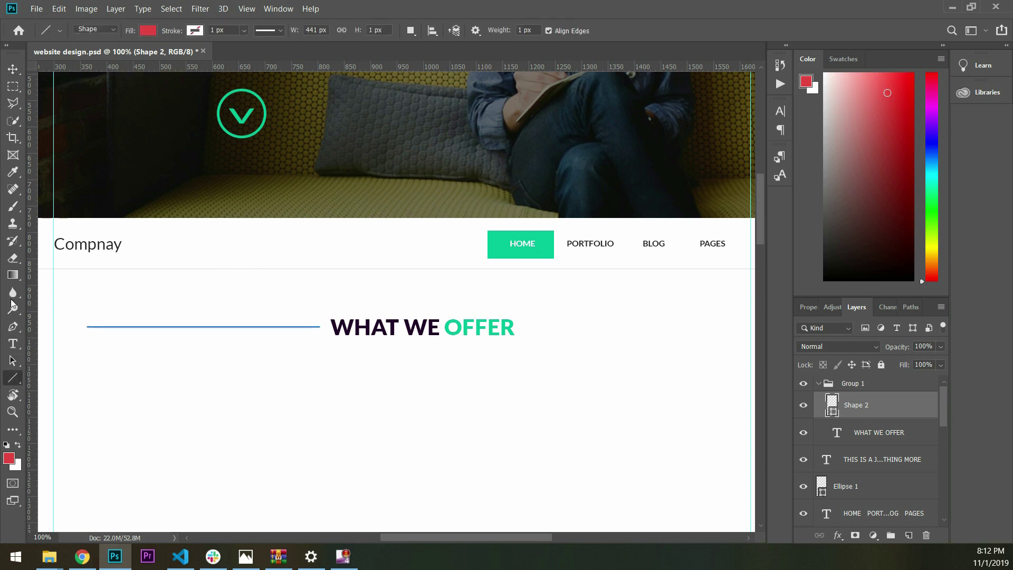
{"action": "left_click", "coordinate": [141, 29]}
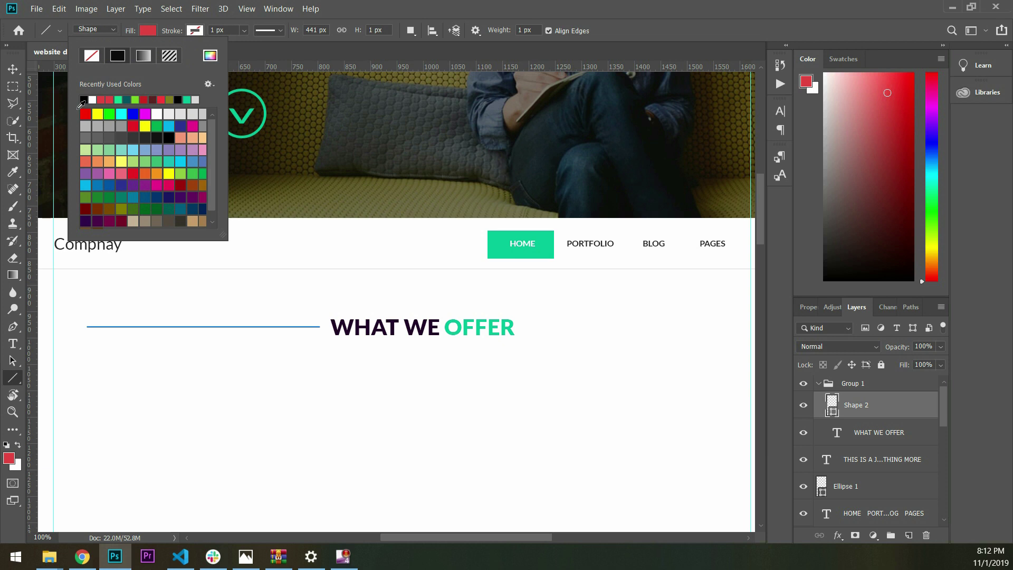
{"action": "double_click", "coordinate": [85, 99]}
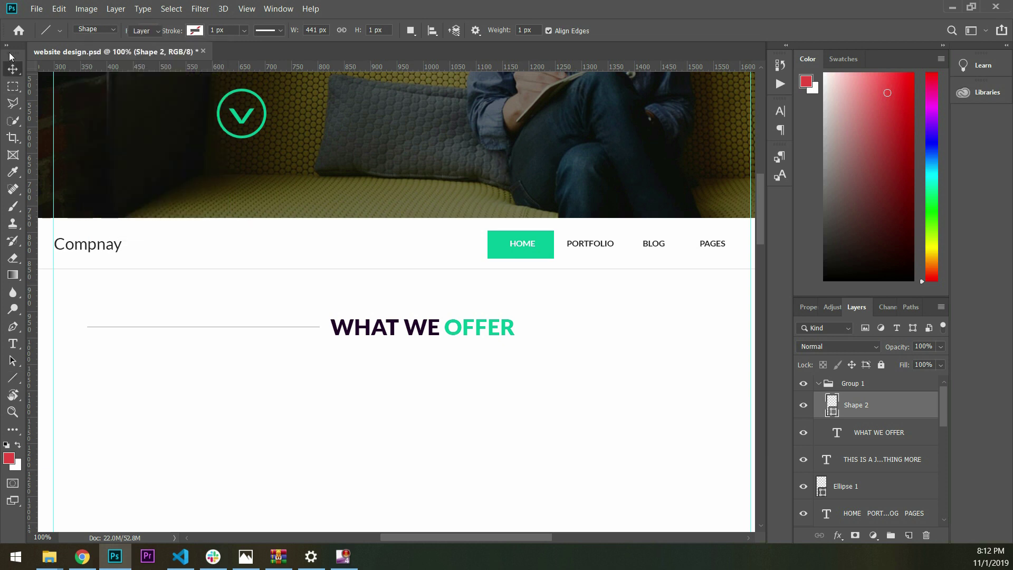
{"action": "key", "text": "v"}
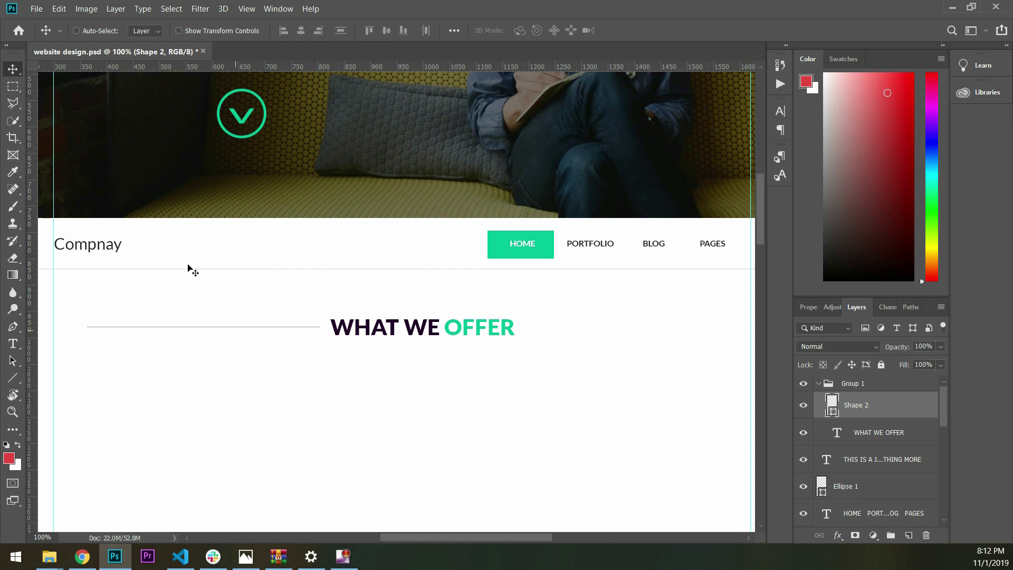
Step: Duplicate the gray line and position the copy just below the original
{"action": "key", "text": "ctrl"}
{"action": "key", "text": "ctrl+j"}
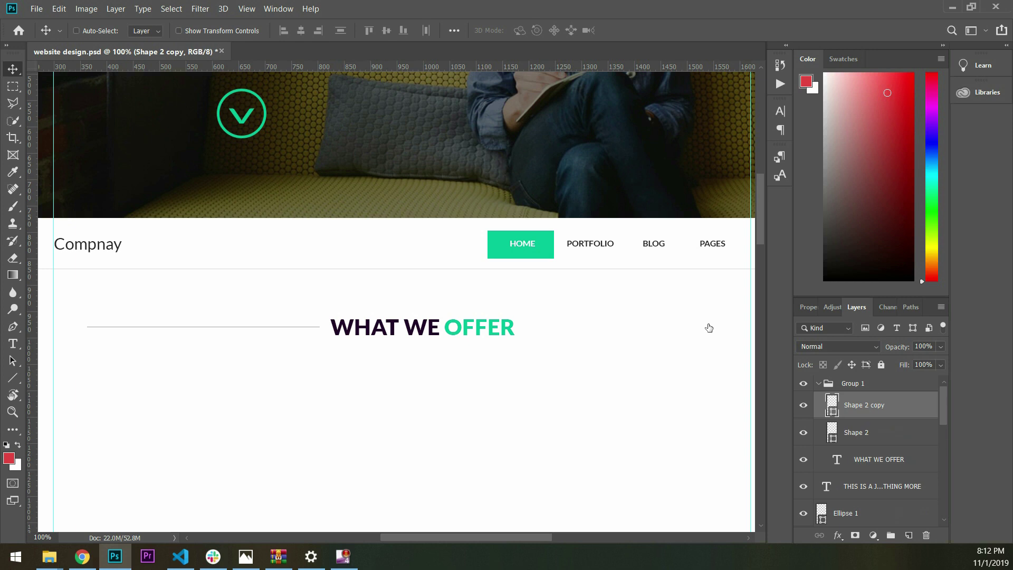
{"action": "key", "text": "shift+Down"}
{"action": "key", "text": "ctrl+plus"}
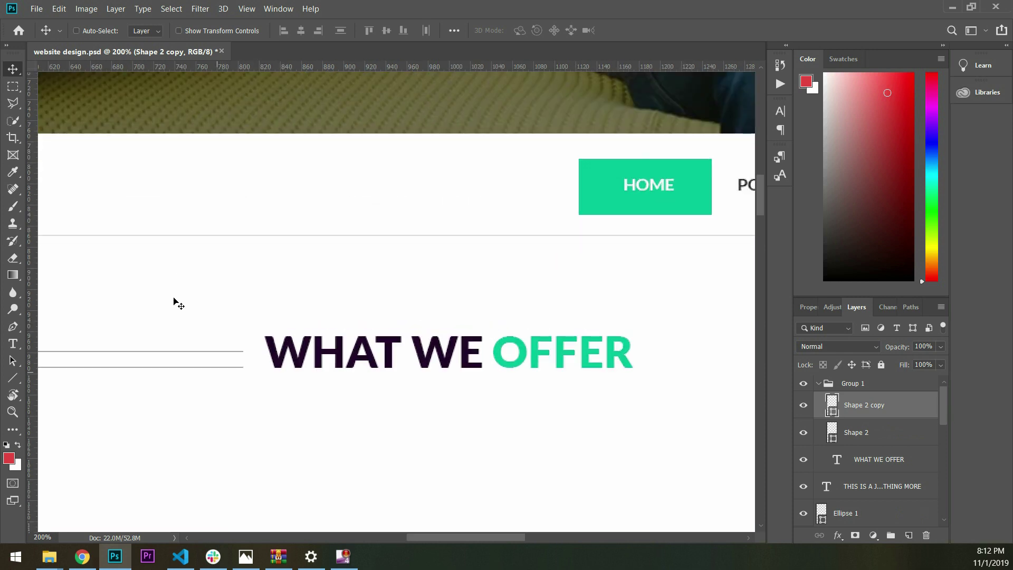
{"action": "key", "text": "Up"}
{"action": "key", "text": "Up"}
{"action": "key", "text": "Up"}
{"action": "key", "text": "Up"}
{"action": "key", "text": "Up"}
{"action": "key", "text": "Up"}
{"action": "key", "text": "Up"}
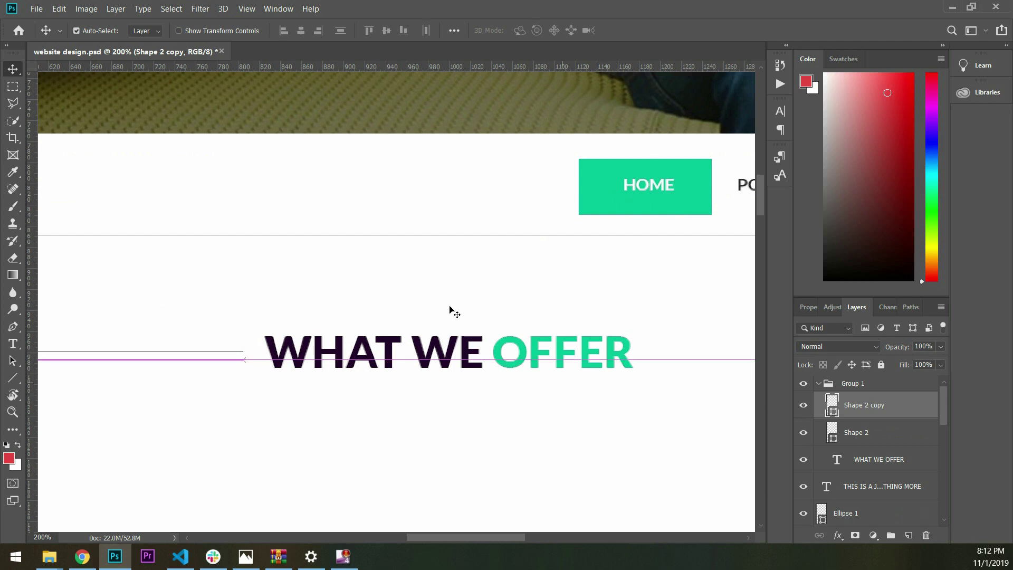
{"action": "key", "text": "ctrl+minus"}
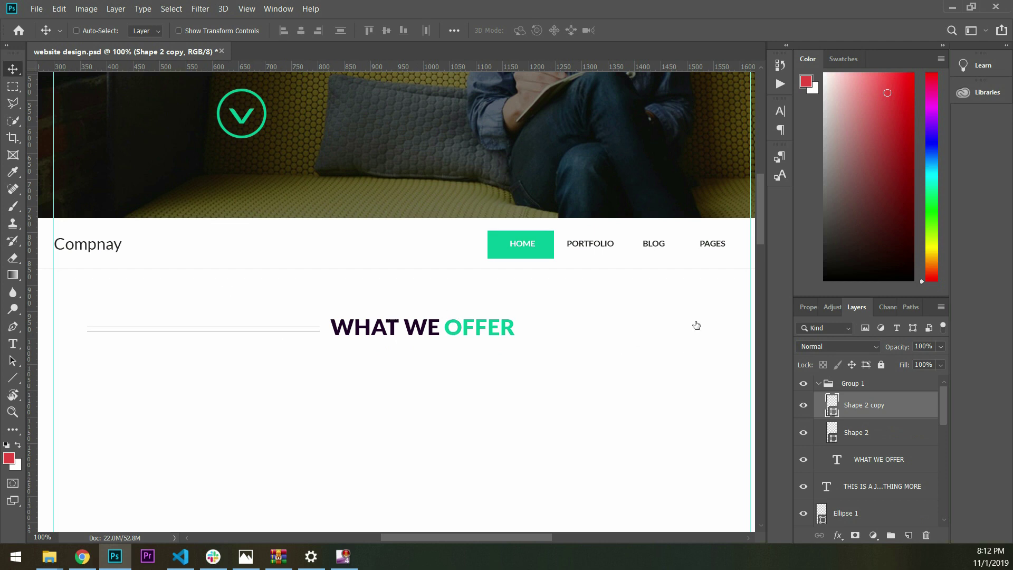
Step: Group both lines, duplicate the group, and place the copy right of WHAT WE OFFER
{"action": "left_click", "coordinate": [696, 341], "text": "ctrl+shift"}
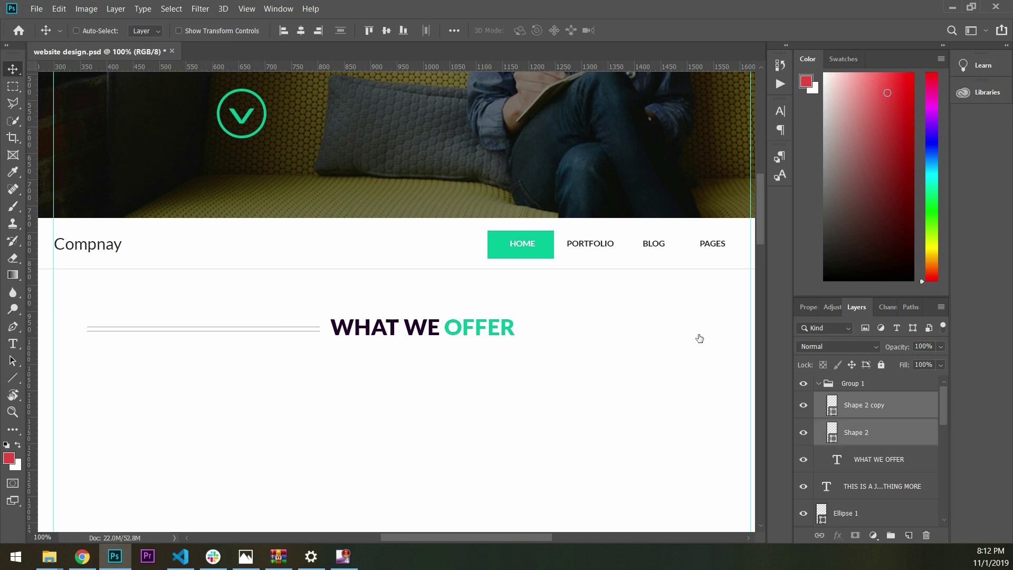
{"action": "key", "text": "ctrl+g"}
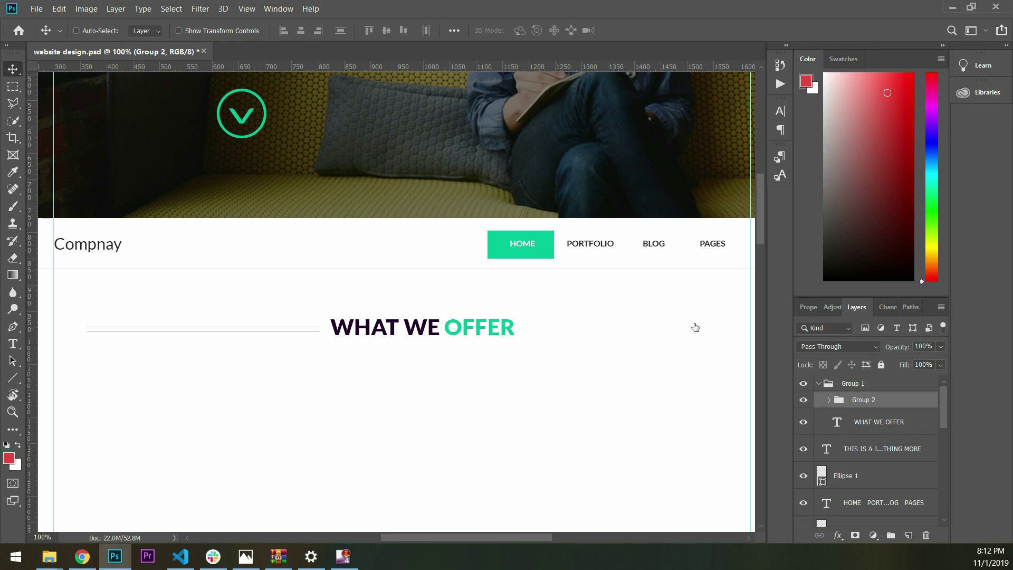
{"action": "key", "text": "ctrl+j"}
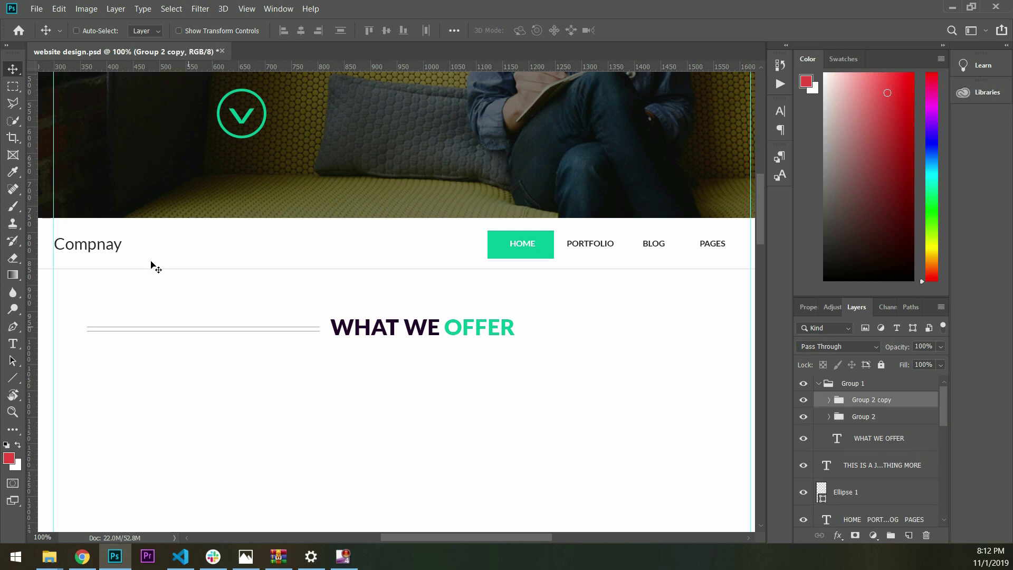
{"action": "left_click_drag", "start_coordinate": [151, 266], "coordinate": [504, 261]}
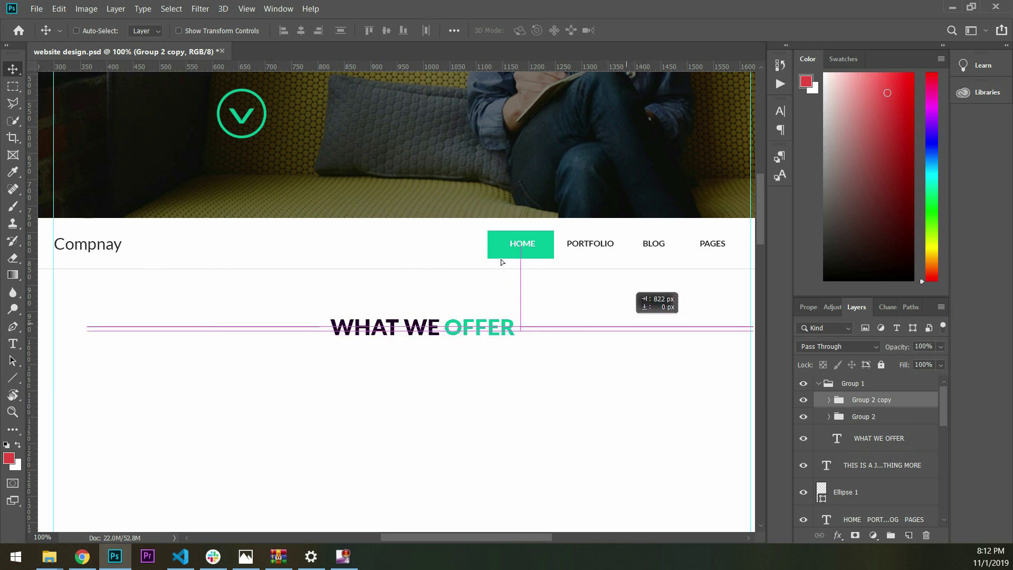
{"action": "left_click_drag", "start_coordinate": [504, 260], "coordinate": [501, 259]}
{"action": "scroll", "coordinate": [399, 434], "scroll_direction": "right", "scroll_amount": 5}
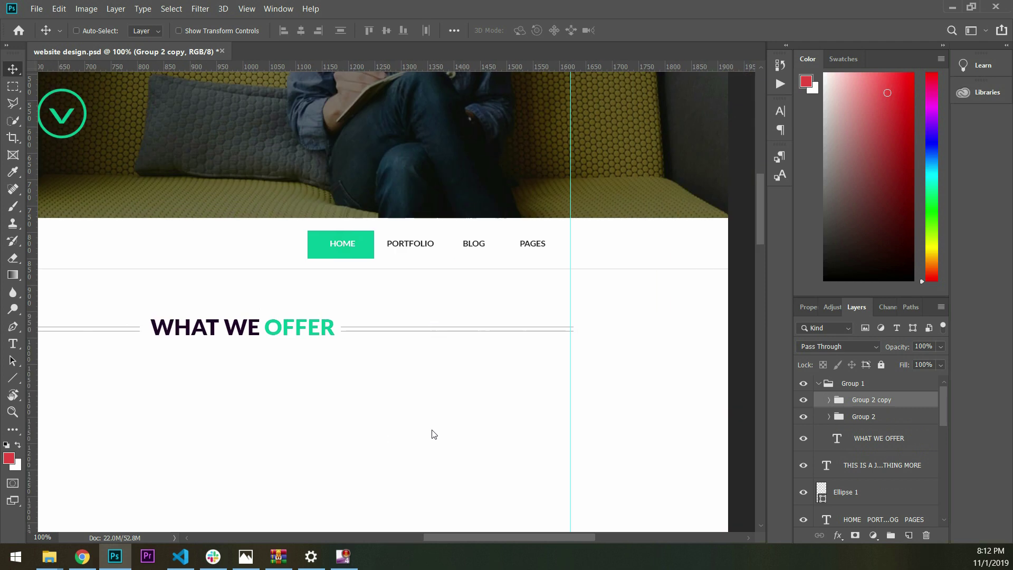
{"action": "scroll", "coordinate": [430, 434], "scroll_direction": "left", "scroll_amount": 1}
{"action": "scroll", "coordinate": [417, 433], "scroll_direction": "left", "scroll_amount": 3}
{"action": "scroll", "coordinate": [403, 434], "scroll_direction": "left", "scroll_amount": 2}
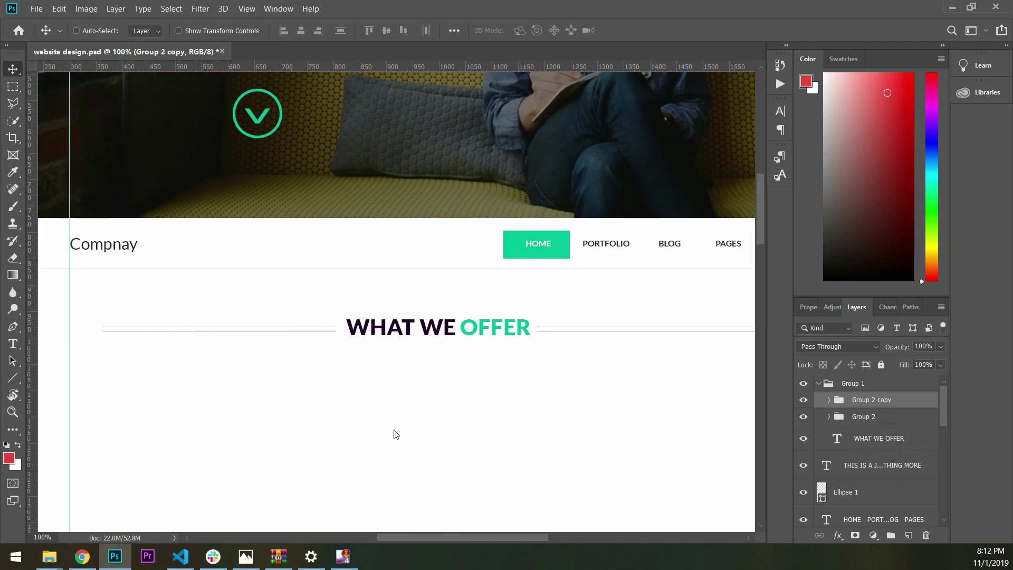
{"action": "scroll", "coordinate": [396, 433], "scroll_direction": "right", "scroll_amount": 1}
{"action": "scroll", "coordinate": [397, 431], "scroll_direction": "right", "scroll_amount": 1}
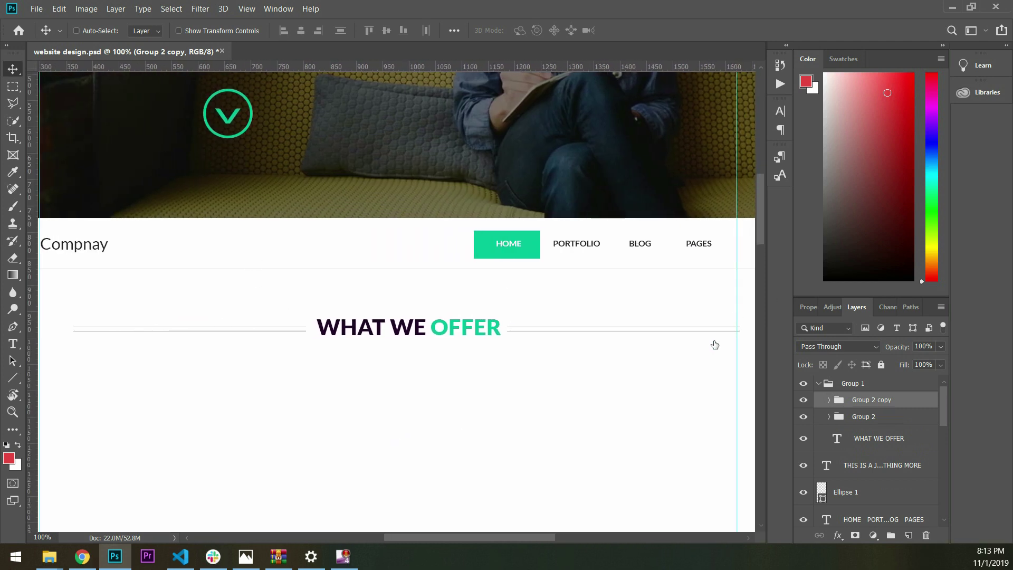
Step: Nudge the left double line, the heading and the right double line leftward
{"action": "key", "text": "alt+bracketleft"}
{"action": "key", "text": "shift+Left"}
{"action": "key", "text": "shift+Left"}
{"action": "left_click", "coordinate": [76, 31]}
{"action": "key", "text": "alt+bracketleft"}
{"action": "key", "text": "shift+Left"}
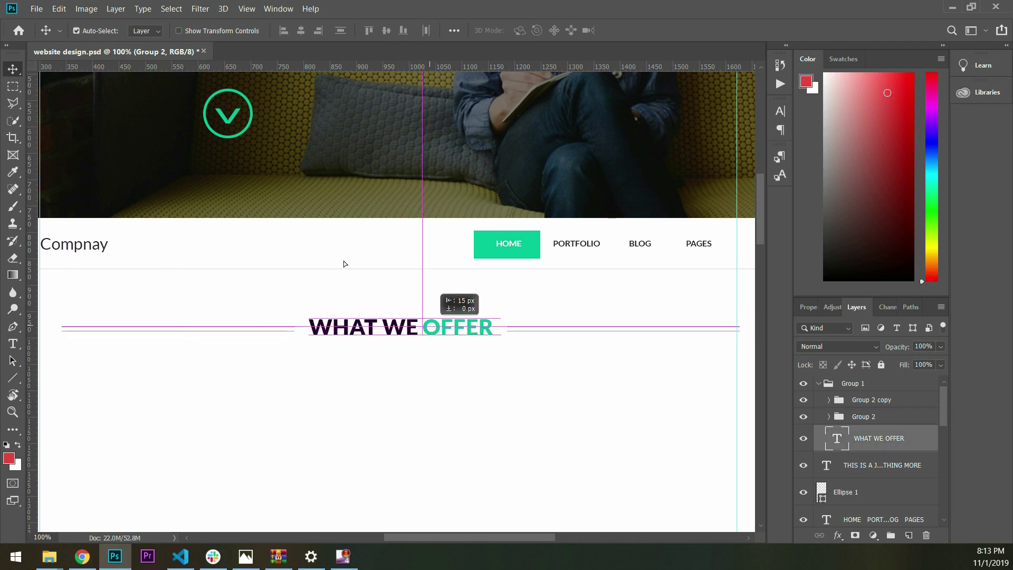
{"action": "left_click", "coordinate": [76, 30]}
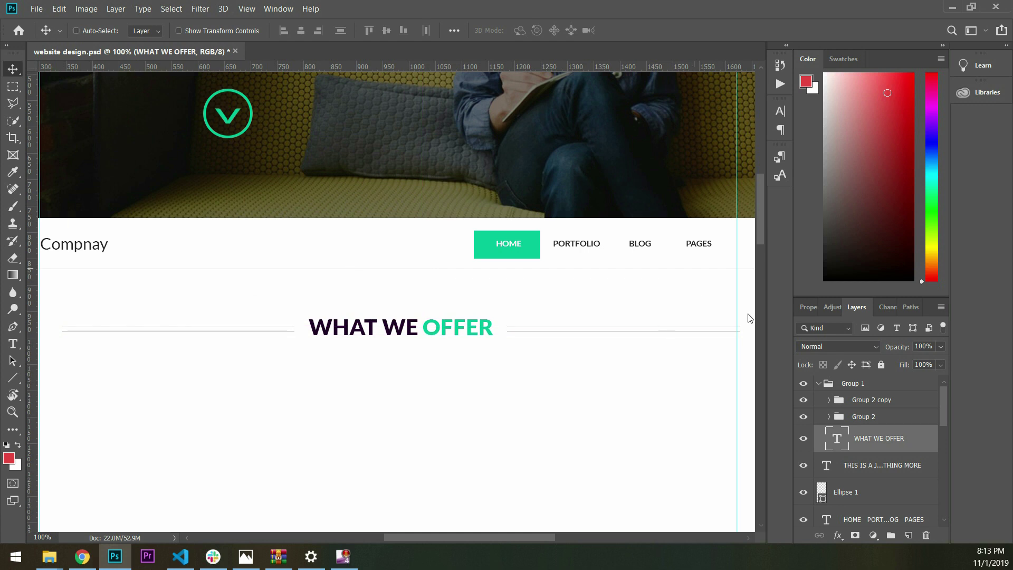
{"action": "left_click", "coordinate": [704, 332], "text": "ctrl"}
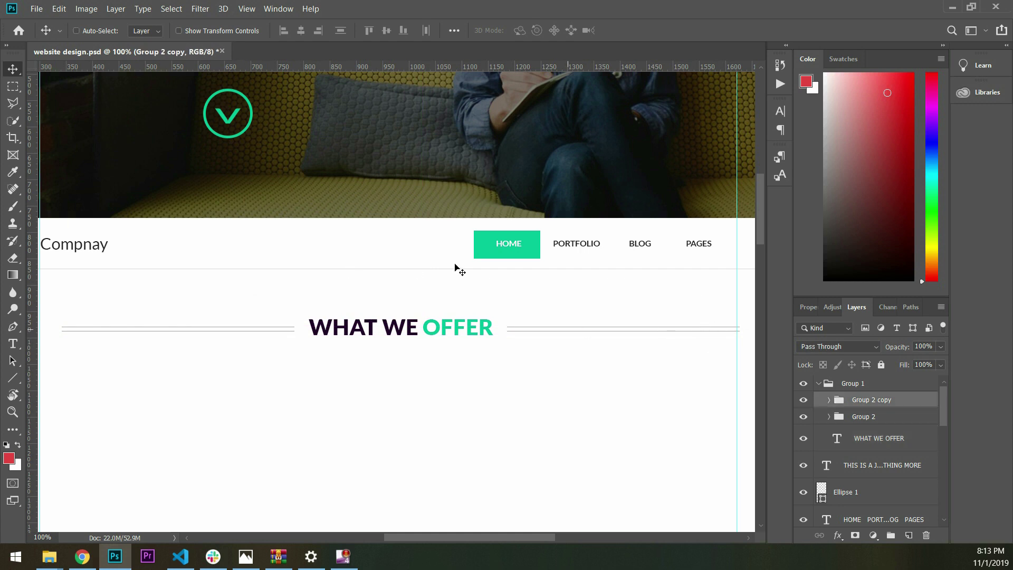
{"action": "key", "text": "Left"}
{"action": "key", "text": "Left"}
{"action": "key", "text": "Left"}
{"action": "key", "text": "Left"}
{"action": "key", "text": "Left"}
{"action": "key", "text": "ctrl+minus"}
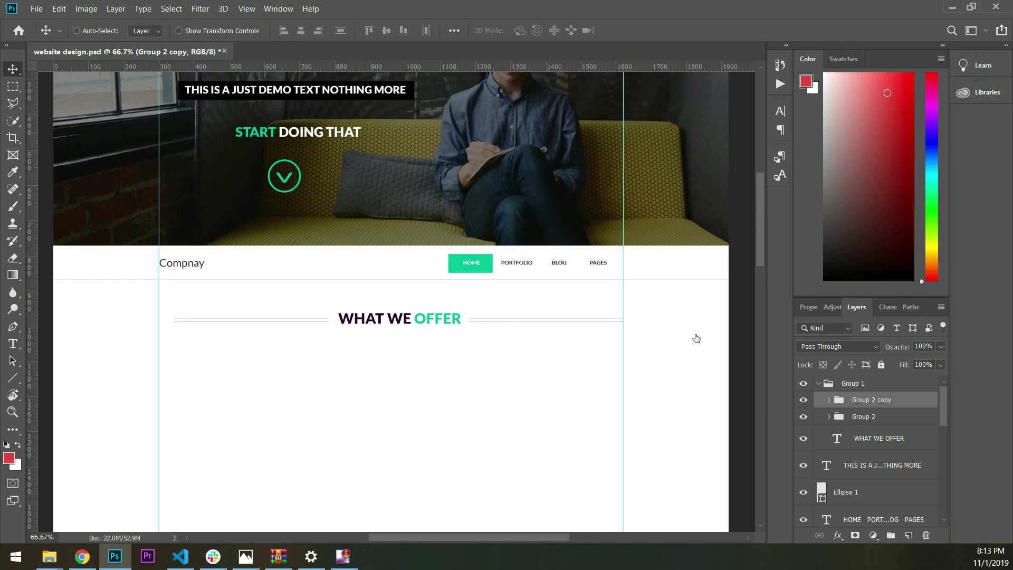
Step: Fine-tune the left lines, heading and right lines so the heading sits centred between them
{"action": "key", "text": "alt+bracketleft"}
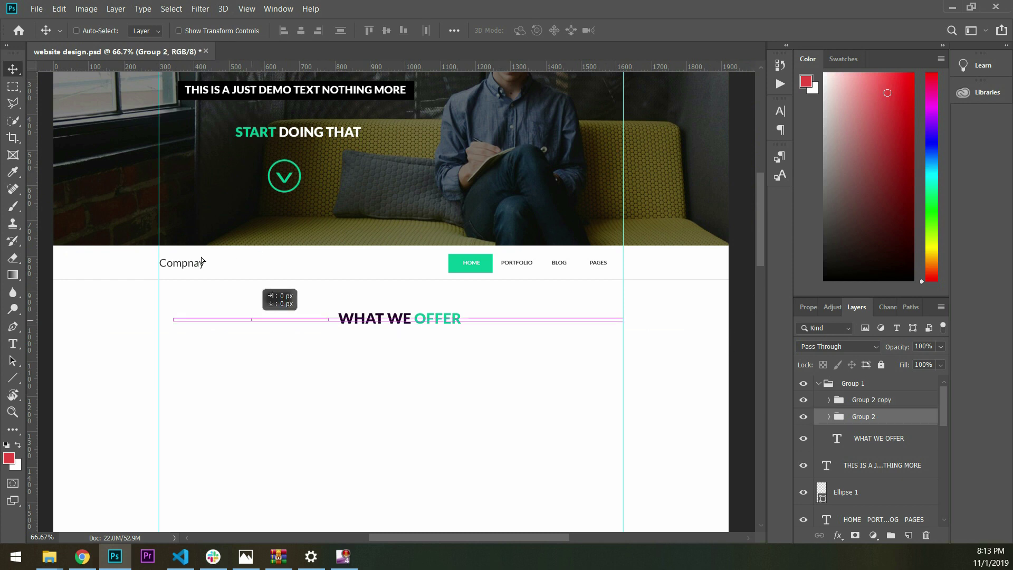
{"action": "key", "text": "Left"}
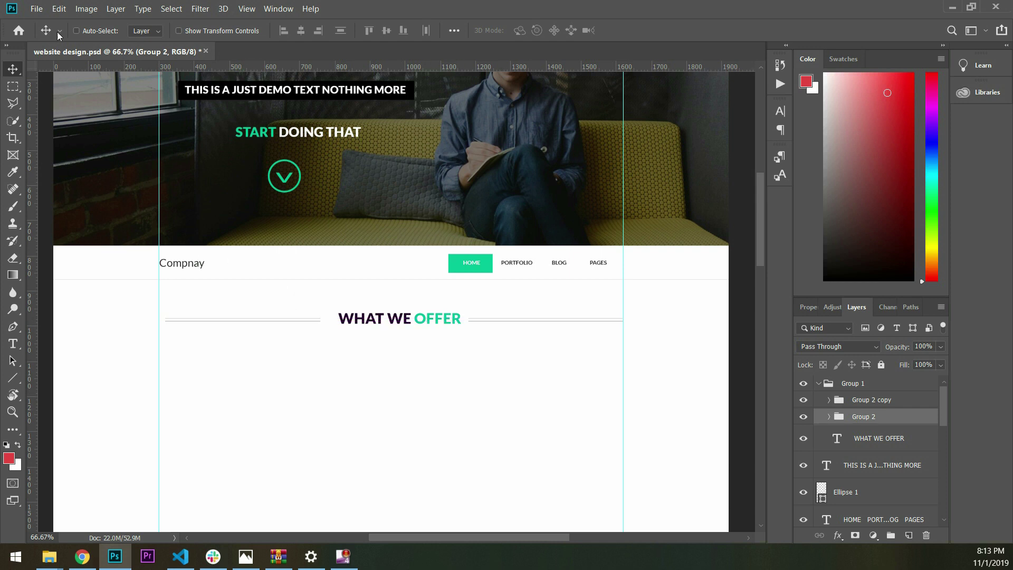
{"action": "key", "text": "alt+bracketleft"}
{"action": "key", "text": "shift+Left"}
{"action": "key", "text": "Left"}
{"action": "key", "text": "Left"}
{"action": "key", "text": "Left"}
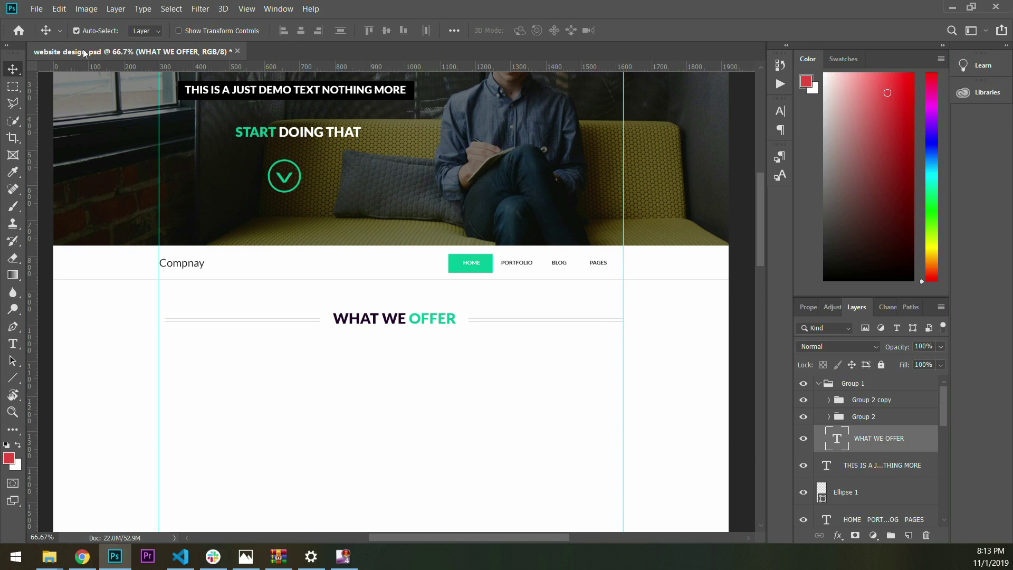
{"action": "left_click", "coordinate": [76, 31]}
{"action": "key", "text": "alt+bracketright"}
{"action": "key", "text": "alt+bracketright"}
{"action": "key", "text": "shift+Left"}
{"action": "key", "text": "Left"}
{"action": "key", "text": "Left"}
{"action": "key", "text": "Left"}
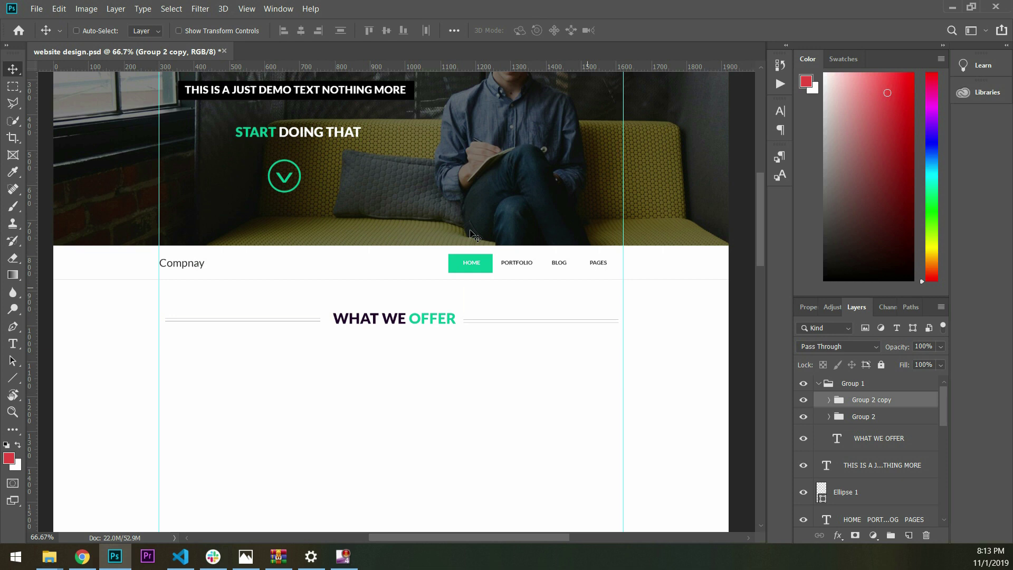
{"action": "key", "text": "ctrl+plus"}
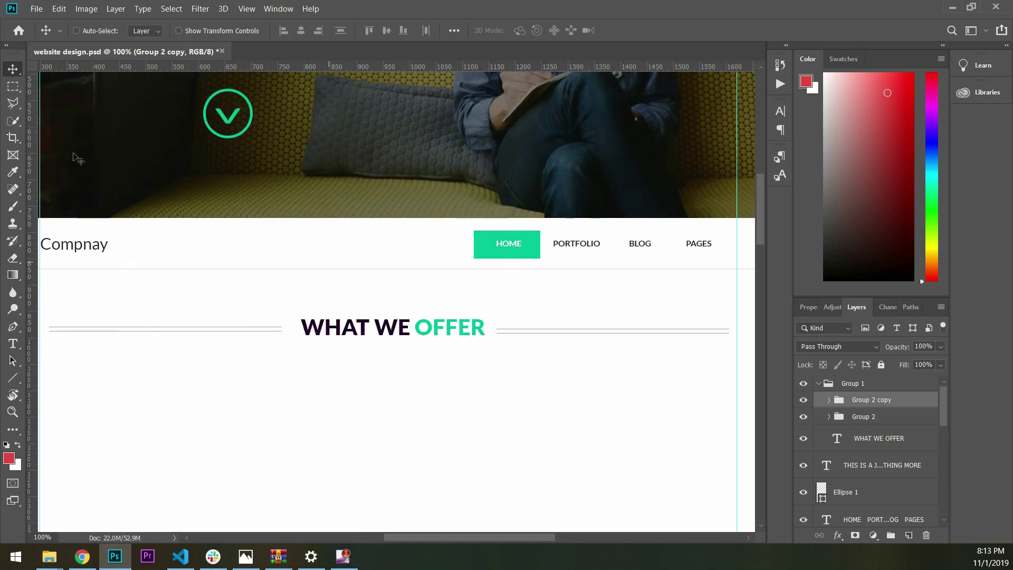
Step: Start a text layer below the heading reading 'We offer' at 24 px
{"action": "left_click", "coordinate": [12, 344]}
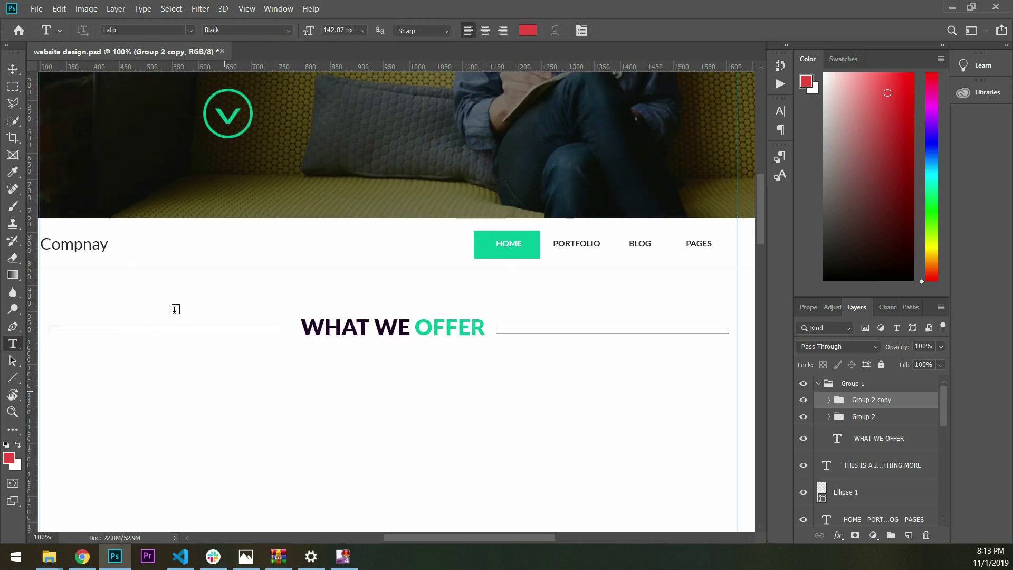
{"action": "left_click", "coordinate": [388, 341]}
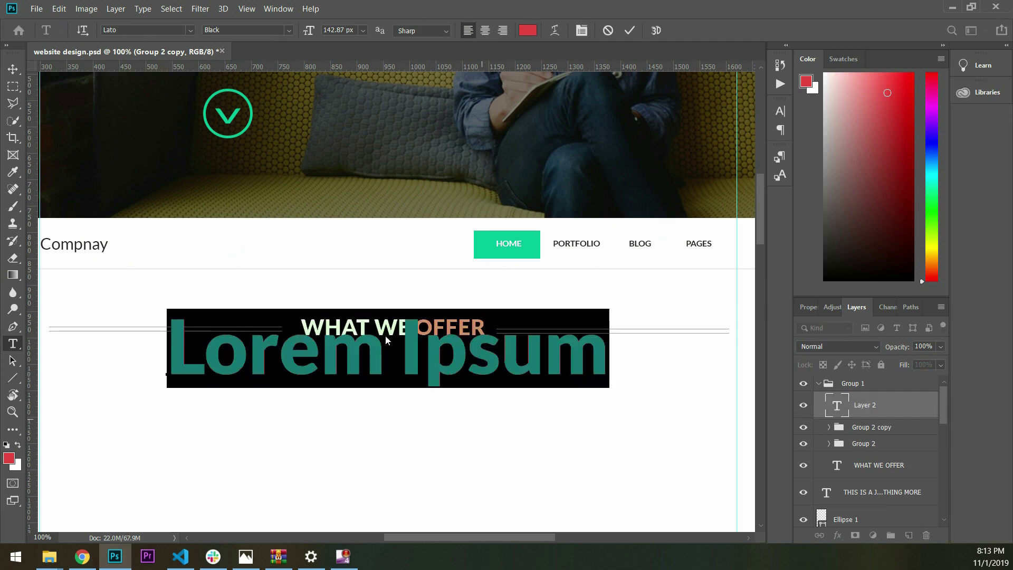
{"action": "type", "text": "WE"}
{"action": "key", "text": "BackSpace"}
{"action": "key", "text": "BackSpace"}
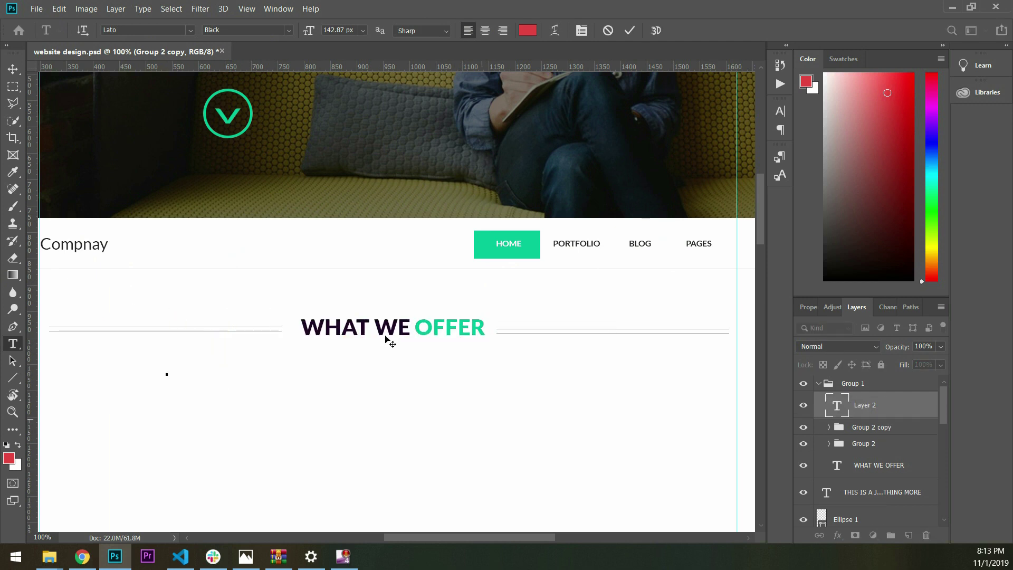
{"action": "type", "text": "We off"}
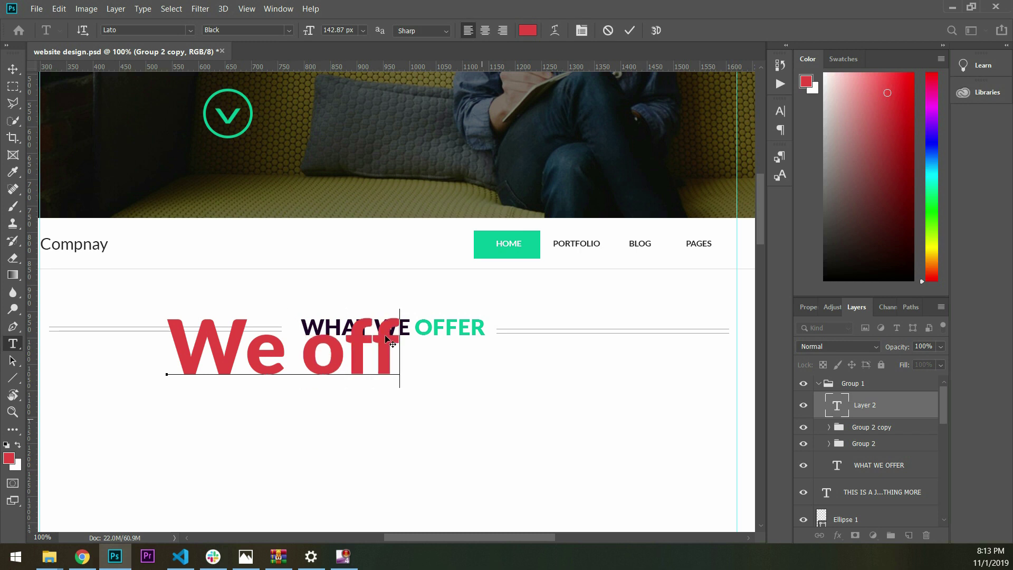
{"action": "type", "text": "er"}
{"action": "key", "text": "ctrl+a"}
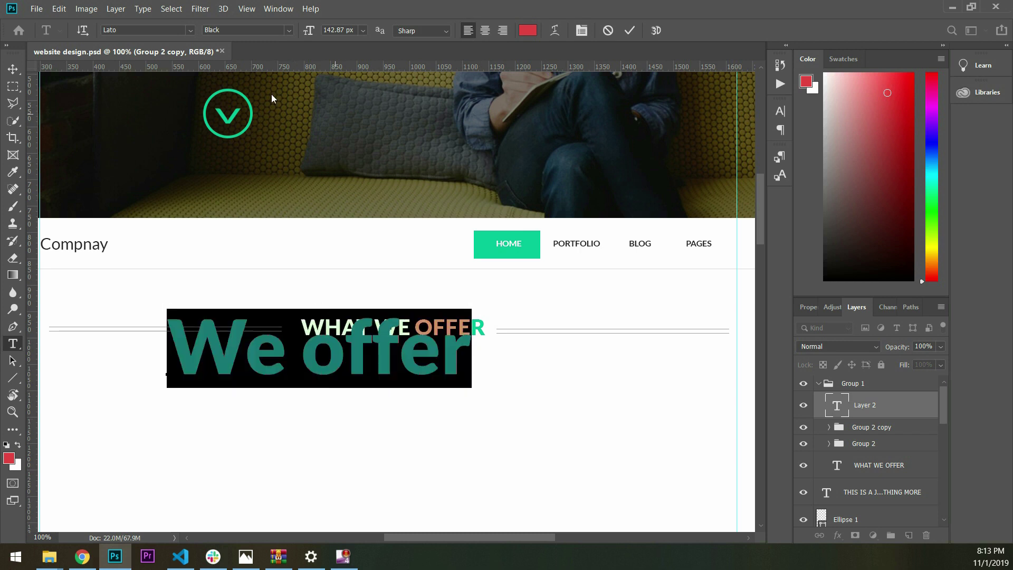
{"action": "key", "text": "alt+Down"}
{"action": "key", "text": "Down"}
{"action": "key", "text": "Down"}
{"action": "key", "text": "Down"}
{"action": "key", "text": "Down"}
{"action": "key", "text": "Down"}
{"action": "key", "text": "Down"}
{"action": "key", "text": "Down"}
{"action": "key", "text": "Down"}
{"action": "key", "text": "Down"}
{"action": "key", "text": "Return"}
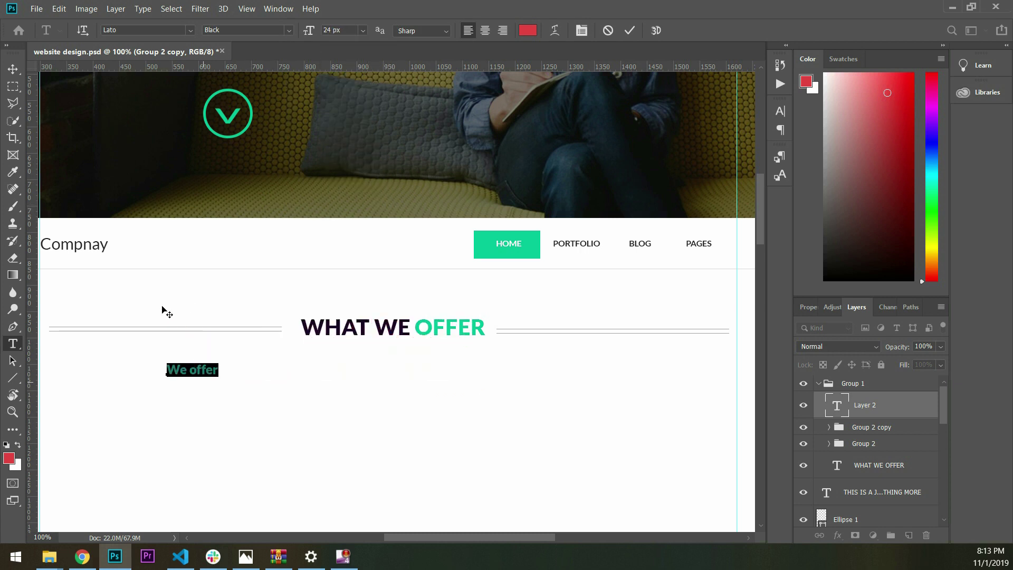
Step: Type the rest of the services sentence and fix the misspelled 'services'
{"action": "key", "text": "ctrl+h"}
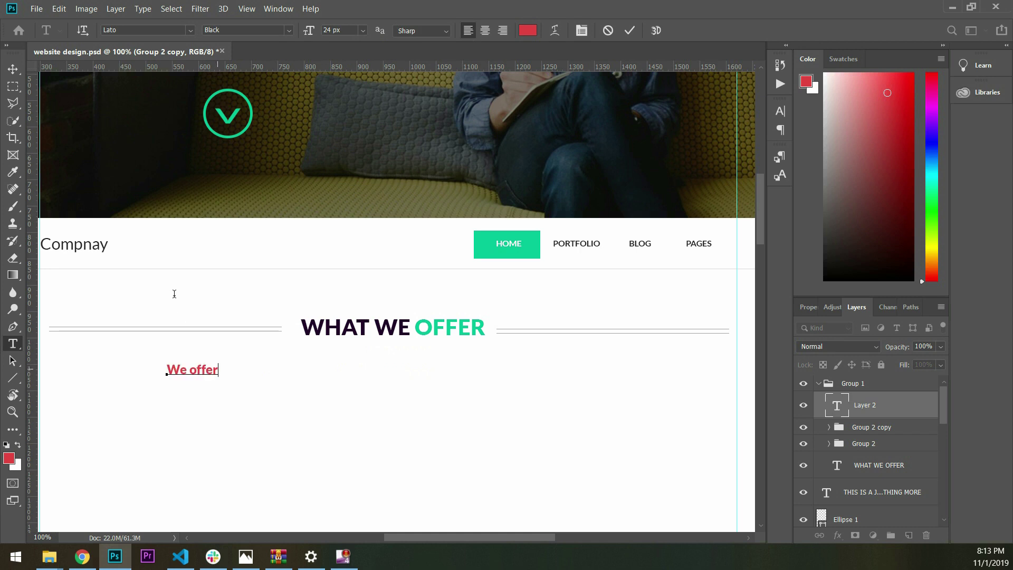
{"action": "type", "text": " our customerrs the best services & solutions, this is ourr main serrrvices "}
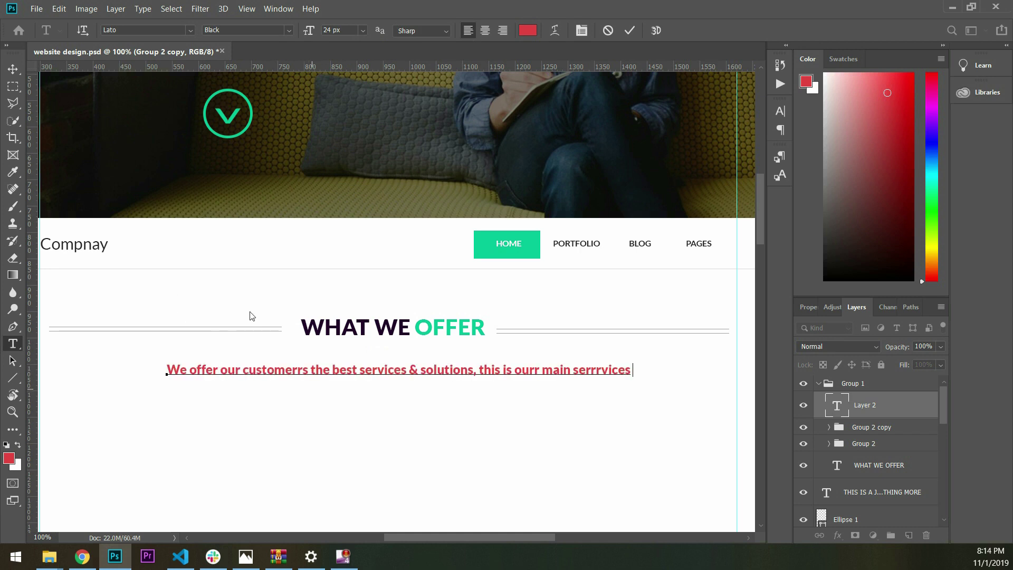
{"action": "type", "text": "list"}
{"action": "key", "text": "Left"}
{"action": "key", "text": "Left"}
{"action": "key", "text": "Left"}
{"action": "key", "text": "Delete"}
{"action": "key", "text": "Delete"}
Step: Make the whole sentence Bold with grey colour #8c8686 and commit it
{"action": "key", "text": "ctrl+a"}
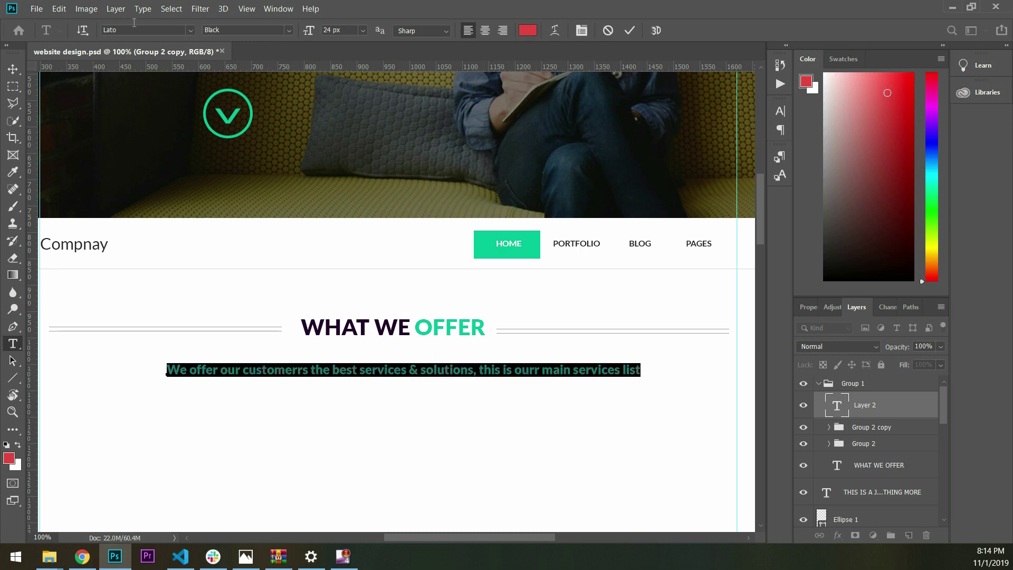
{"action": "left_click", "coordinate": [228, 30]}
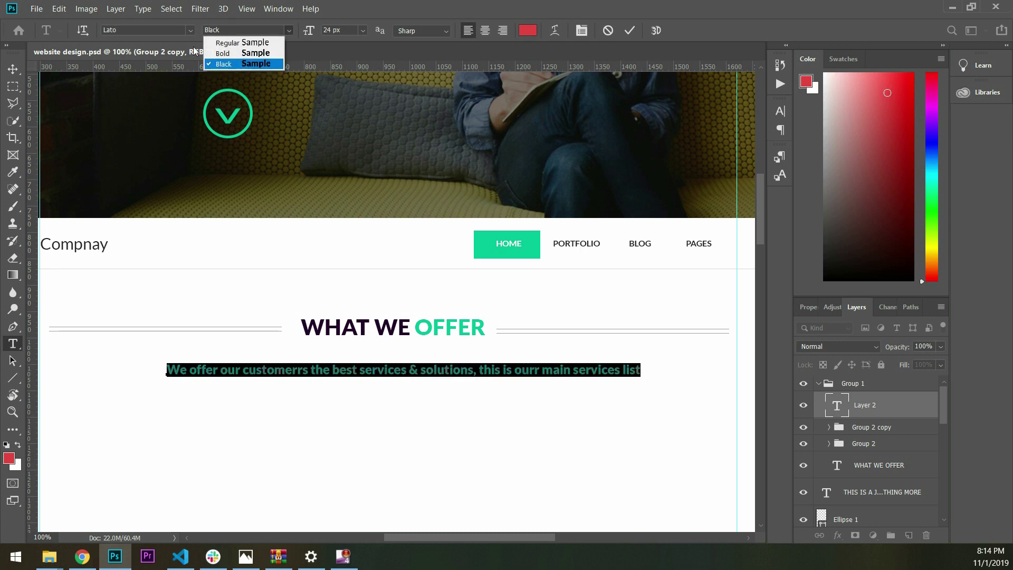
{"action": "left_click", "coordinate": [223, 53]}
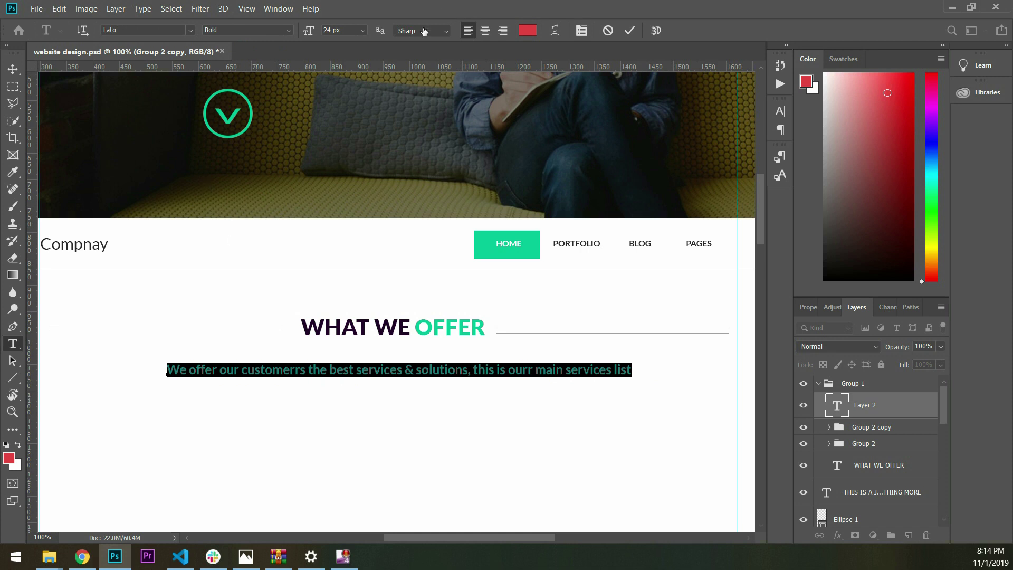
{"action": "left_click", "coordinate": [528, 30]}
{"action": "type", "text": "4c4848"}
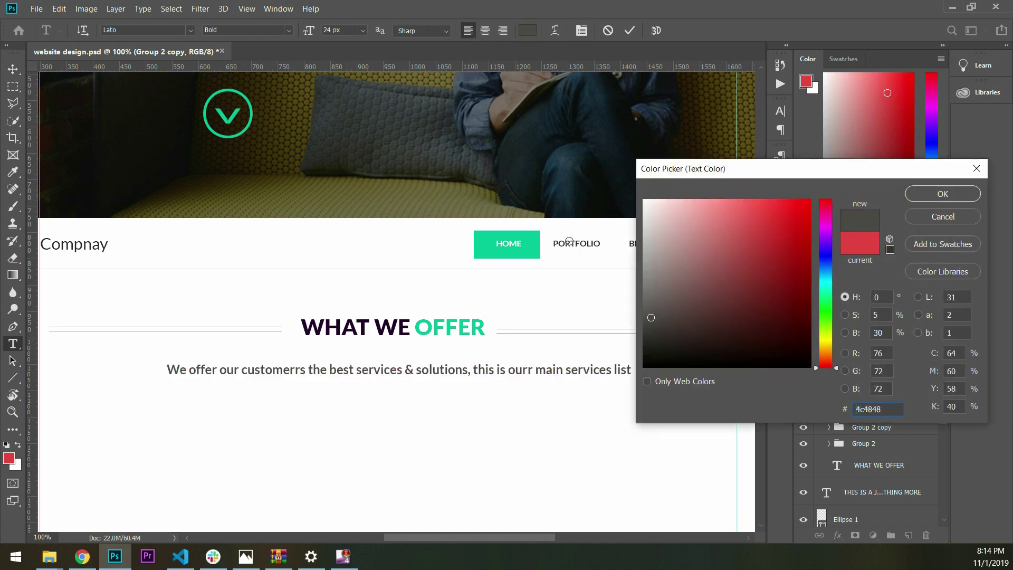
{"action": "type", "text": "8c8686"}
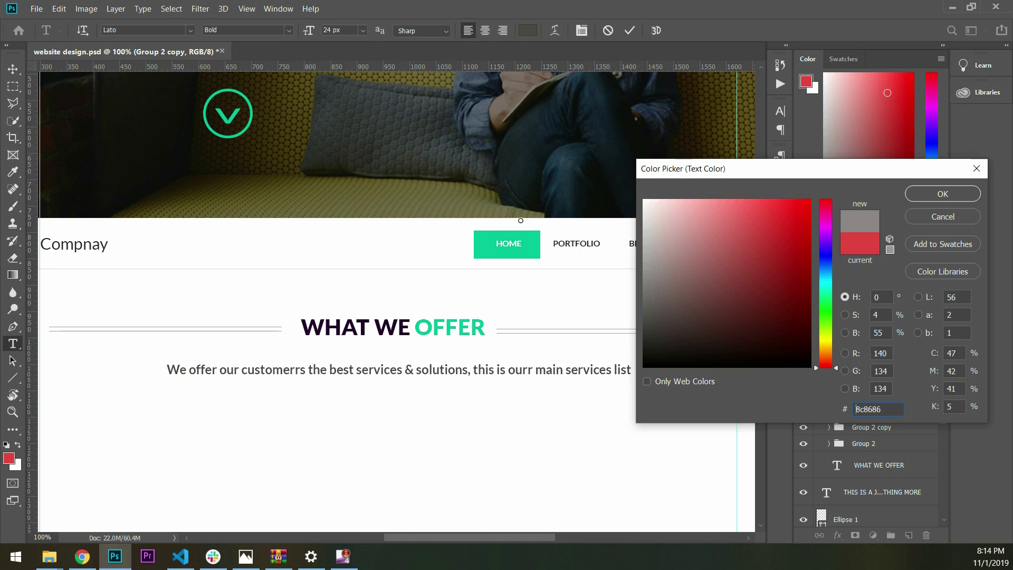
{"action": "key", "text": "Return"}
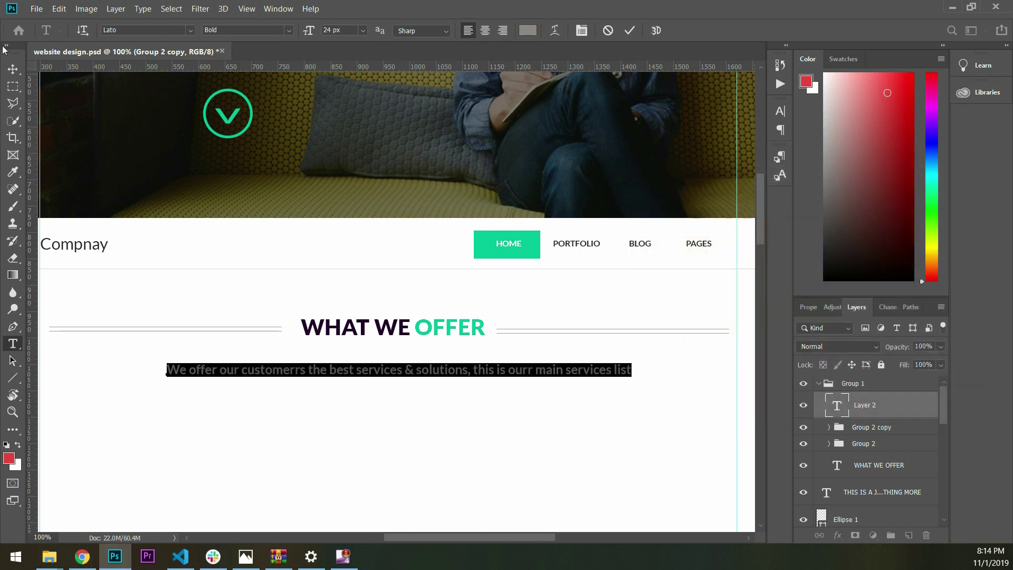
{"action": "left_click", "coordinate": [11, 66]}
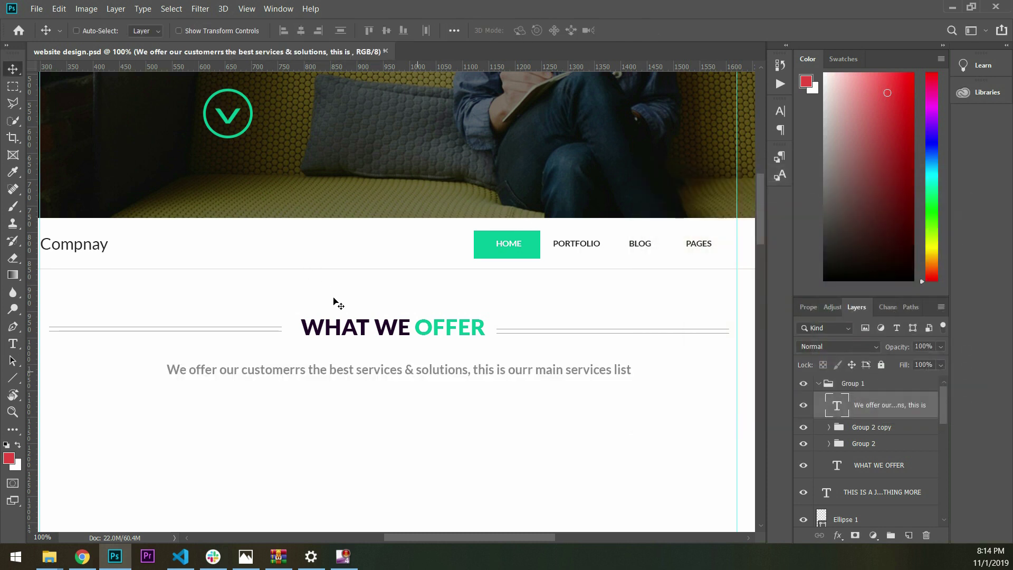
Step: Nudge the services sentence up closer under the heading
{"action": "left_click_drag", "start_coordinate": [334, 298], "coordinate": [332, 292]}
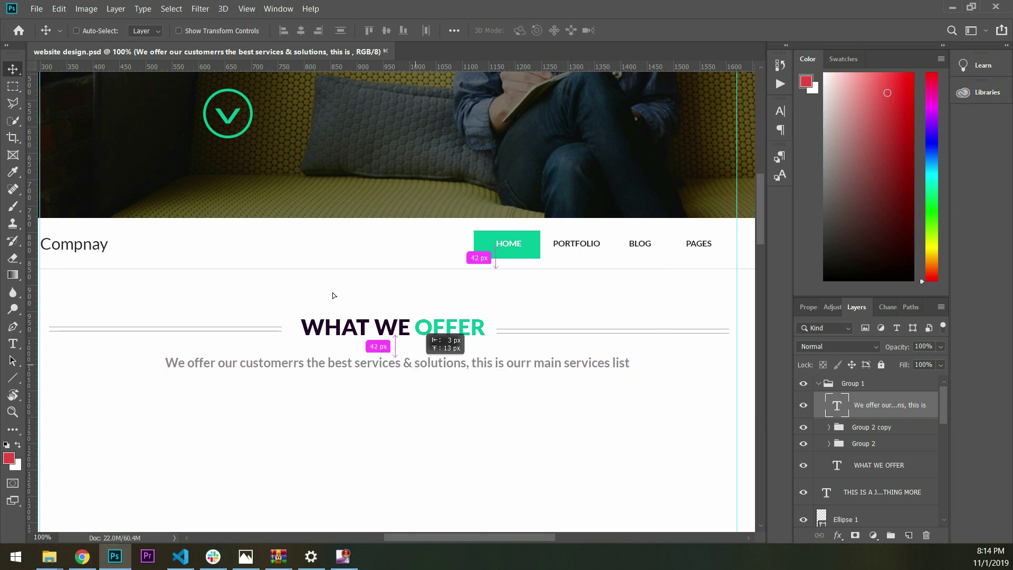
{"action": "scroll", "coordinate": [490, 230], "scroll_direction": "down", "scroll_amount": 1}
{"action": "scroll", "coordinate": [501, 235], "scroll_direction": "down", "scroll_amount": 4}
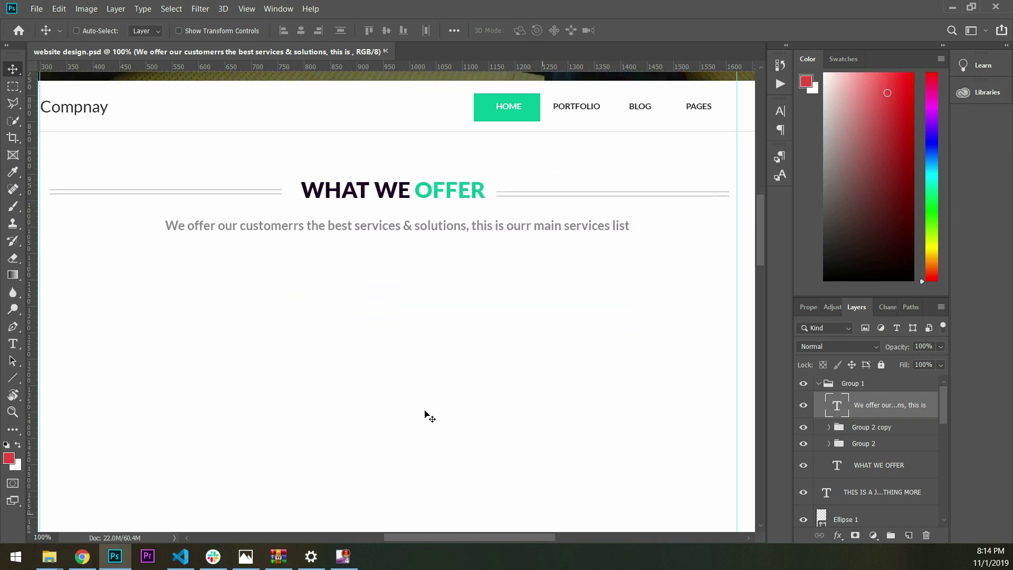
{"action": "scroll", "coordinate": [412, 430], "scroll_direction": "left", "scroll_amount": 2}
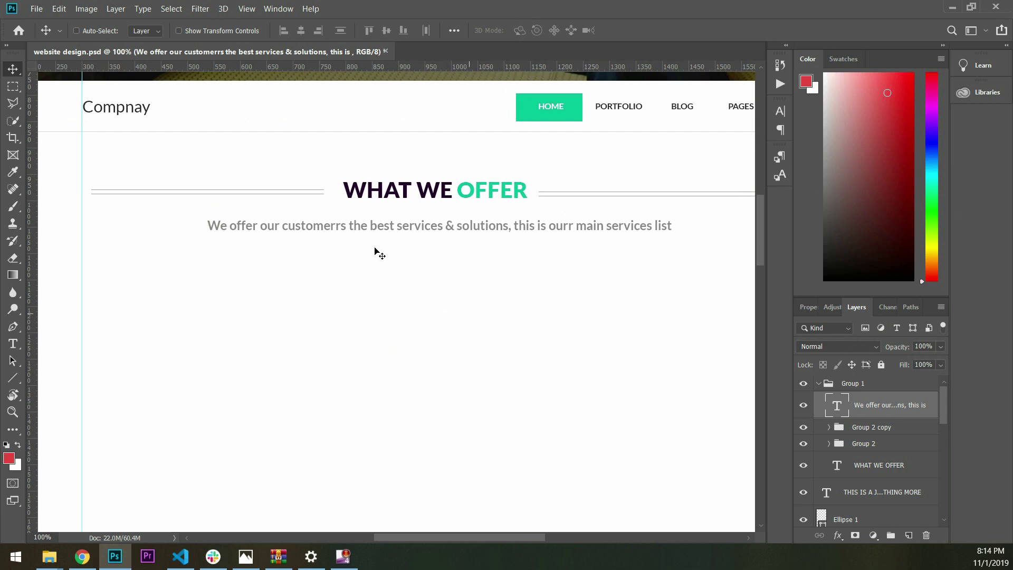
{"action": "left_click", "coordinate": [245, 556]}
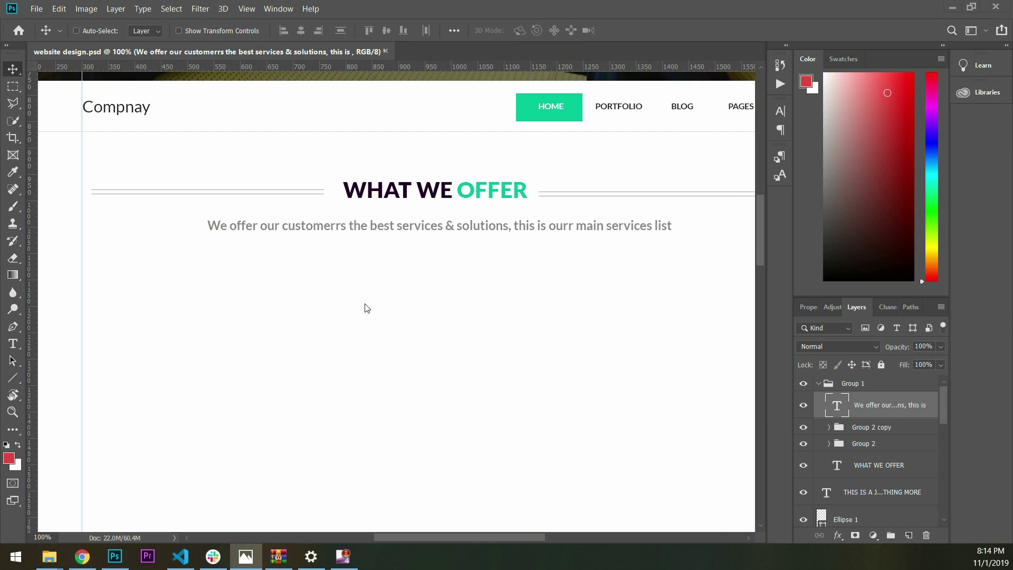
{"action": "scroll", "coordinate": [395, 257], "scroll_direction": "down", "scroll_amount": 1}
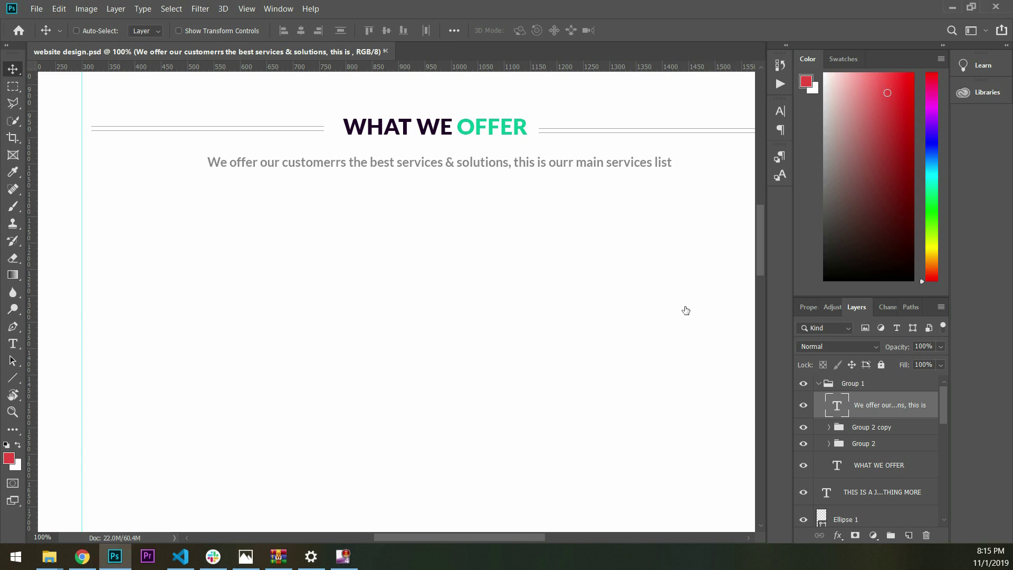
Step: Wrap Group 1 in a new Group 3 and reposition it in the layer stack
{"action": "key", "text": "alt+bracketright"}
{"action": "key", "text": "ctrl+g"}
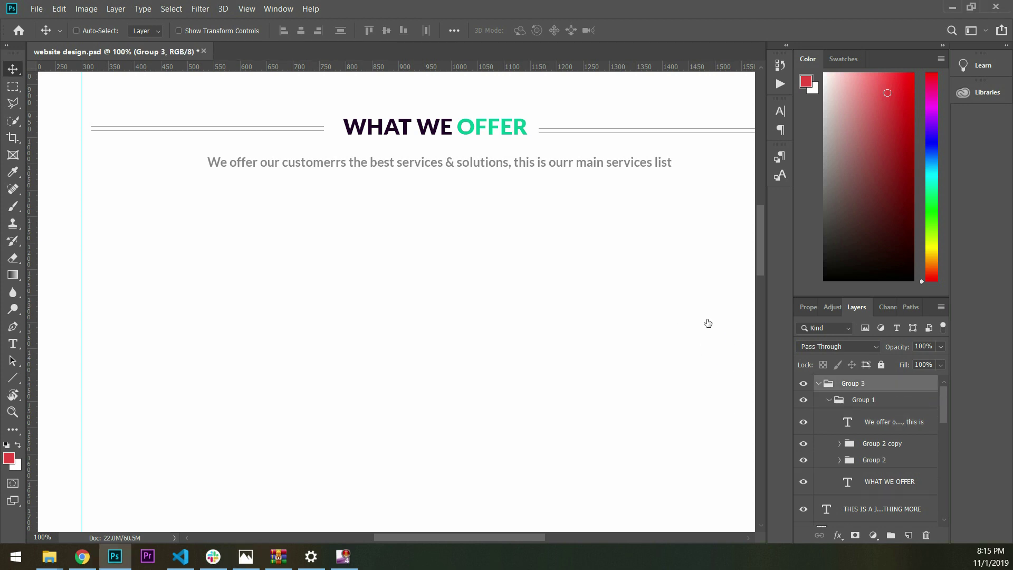
{"action": "left_click_drag", "start_coordinate": [687, 312], "coordinate": [680, 365]}
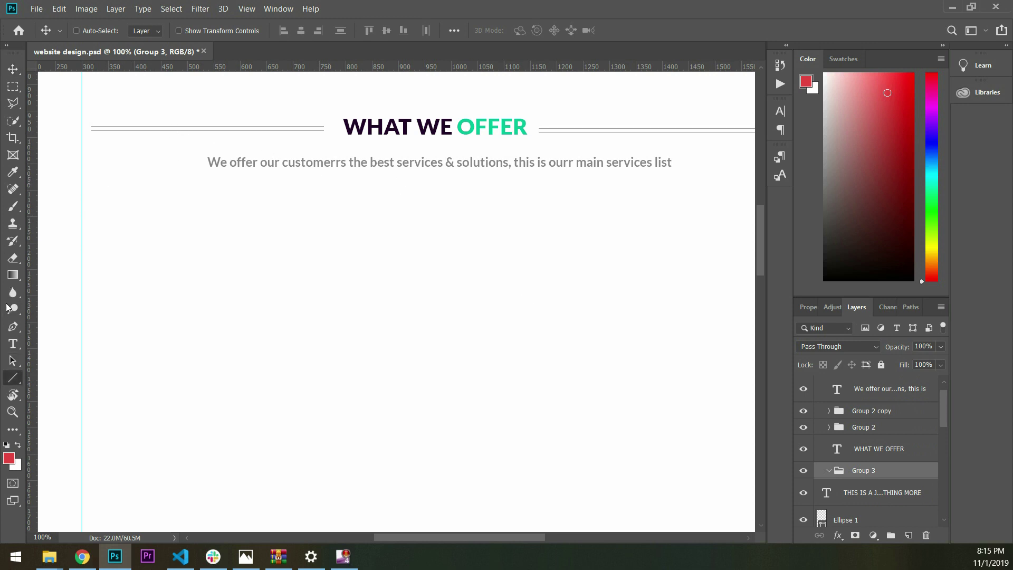
Step: Draw a 187 px ellipse circle left below the sentence and fill it grey
{"action": "left_click", "coordinate": [13, 377]}
{"action": "right_click", "coordinate": [13, 378]}
{"action": "key", "text": "Down"}
{"action": "key", "text": "Down"}
{"action": "key", "text": "Return"}
{"action": "left_click_drag", "start_coordinate": [145, 248], "coordinate": [243, 347]}
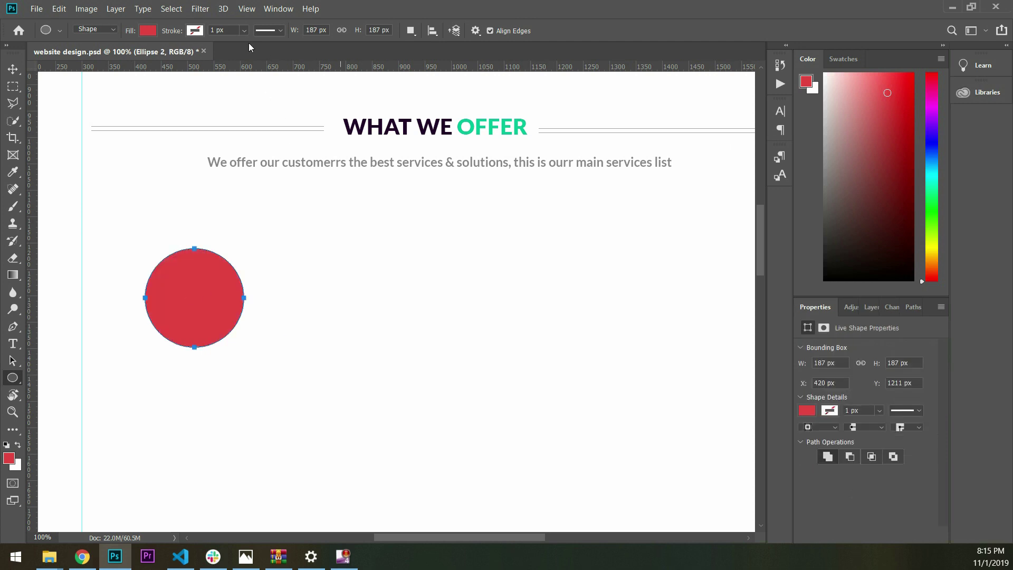
{"action": "left_click", "coordinate": [147, 30]}
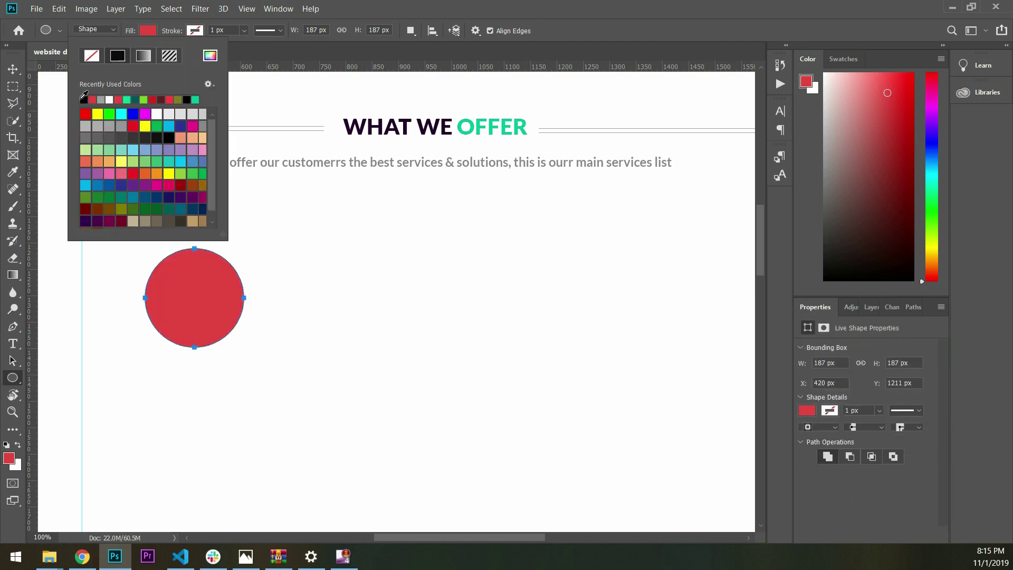
{"action": "left_click", "coordinate": [80, 112]}
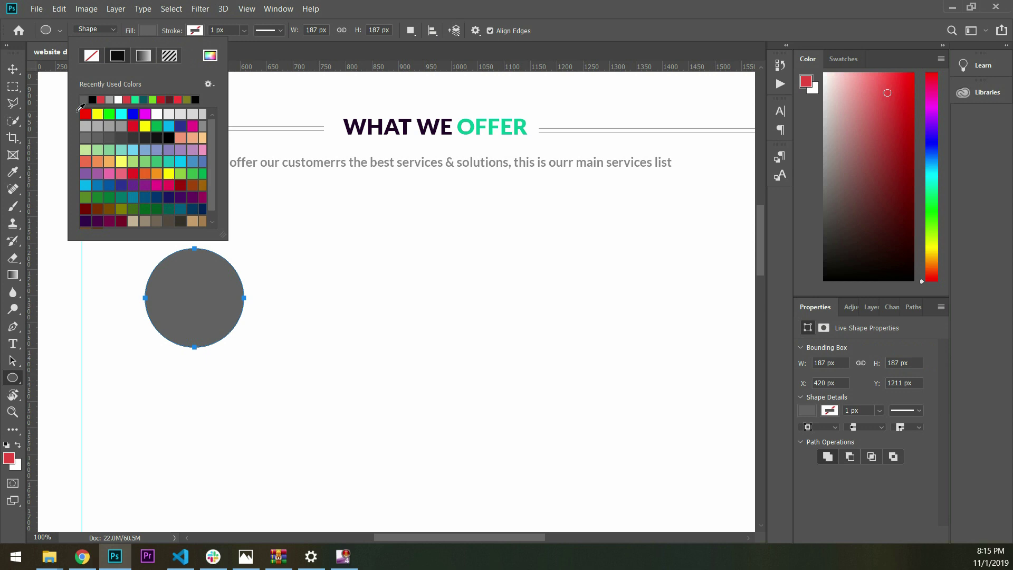
{"action": "left_click", "coordinate": [12, 67]}
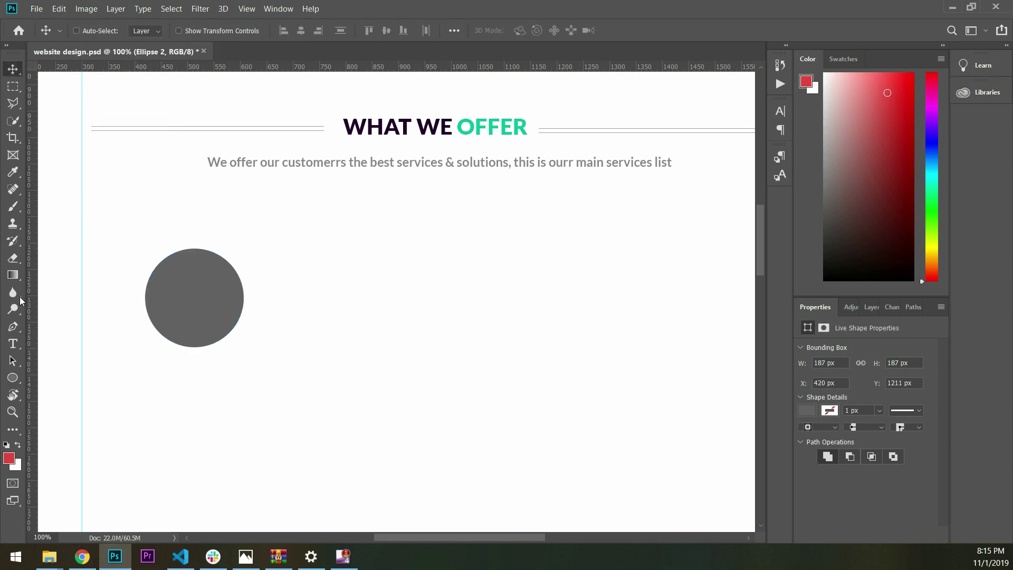
Step: Search the Font Awesome cheatsheet for 'networ' to find network-wired (f6ff), then return to Photoshop
{"action": "key", "text": "t"}
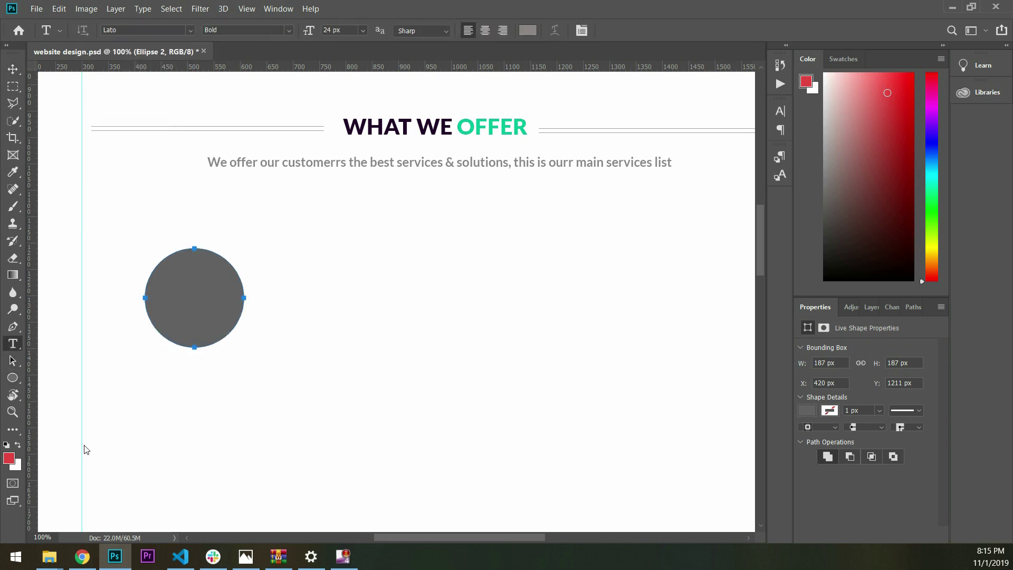
{"action": "key", "text": "alt+Tab"}
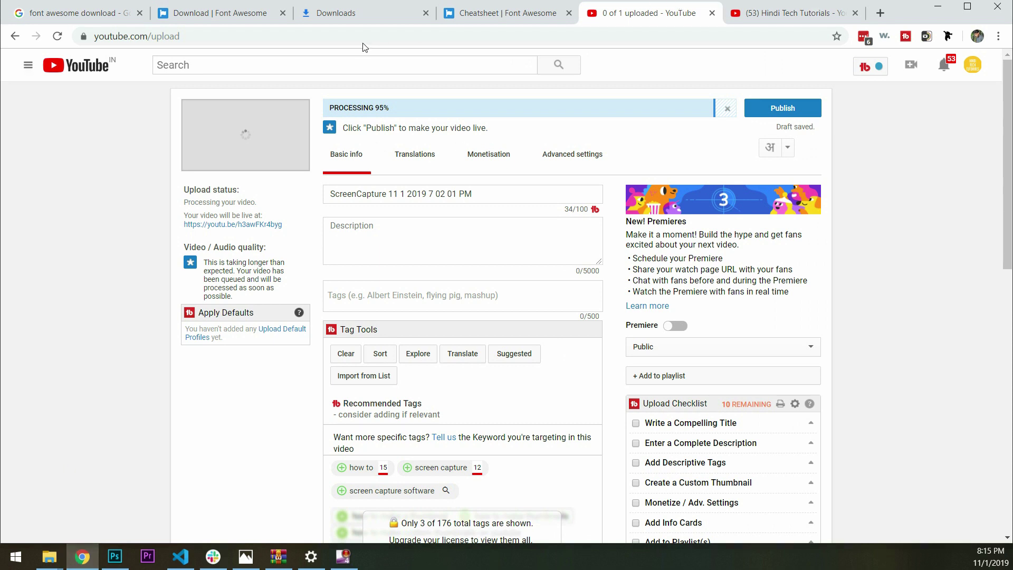
{"action": "left_click", "coordinate": [469, 13]}
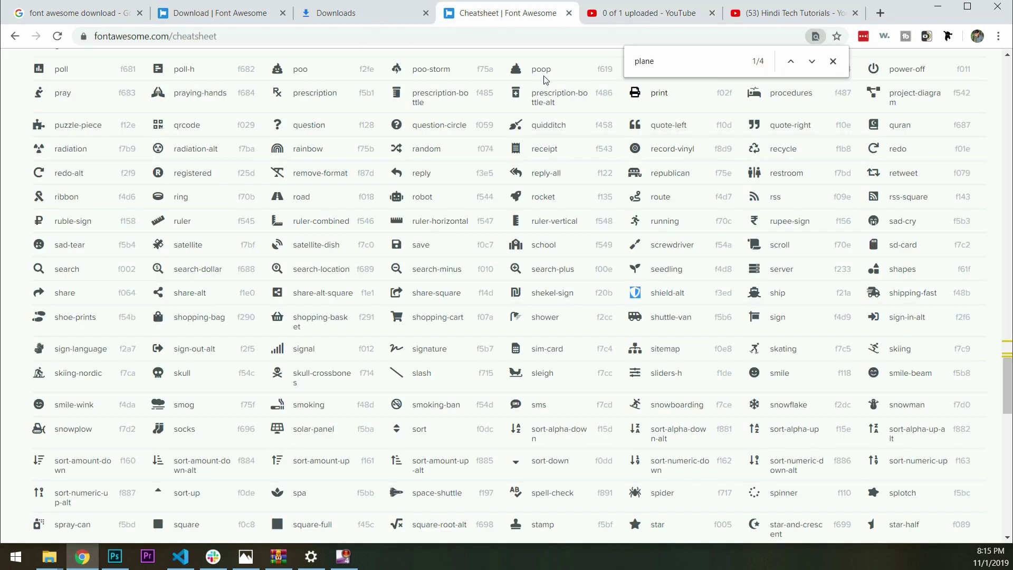
{"action": "key", "text": "BackSpace"}
{"action": "type", "text": "net"}
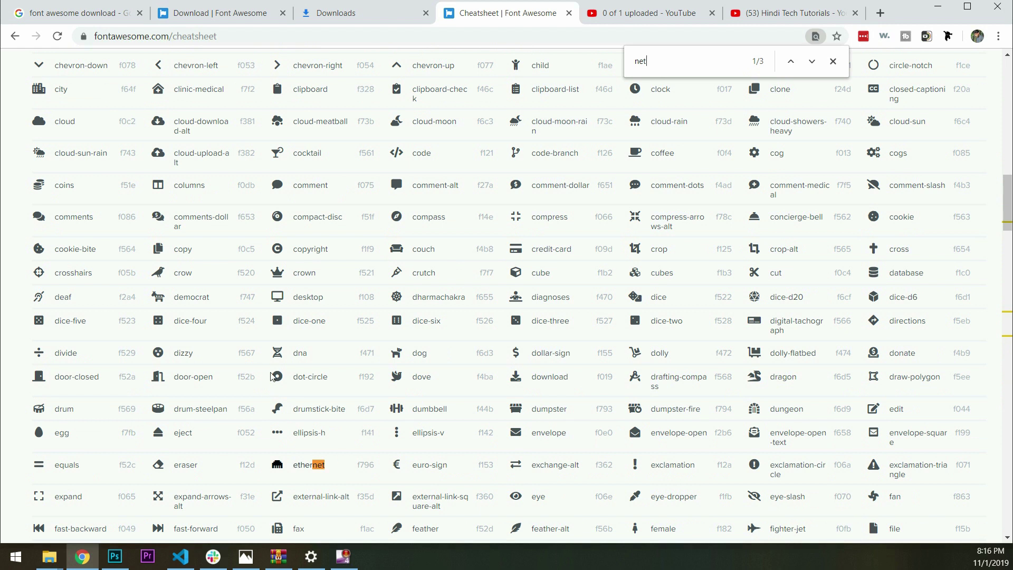
{"action": "type", "text": "worr"}
{"action": "key", "text": "BackSpace"}
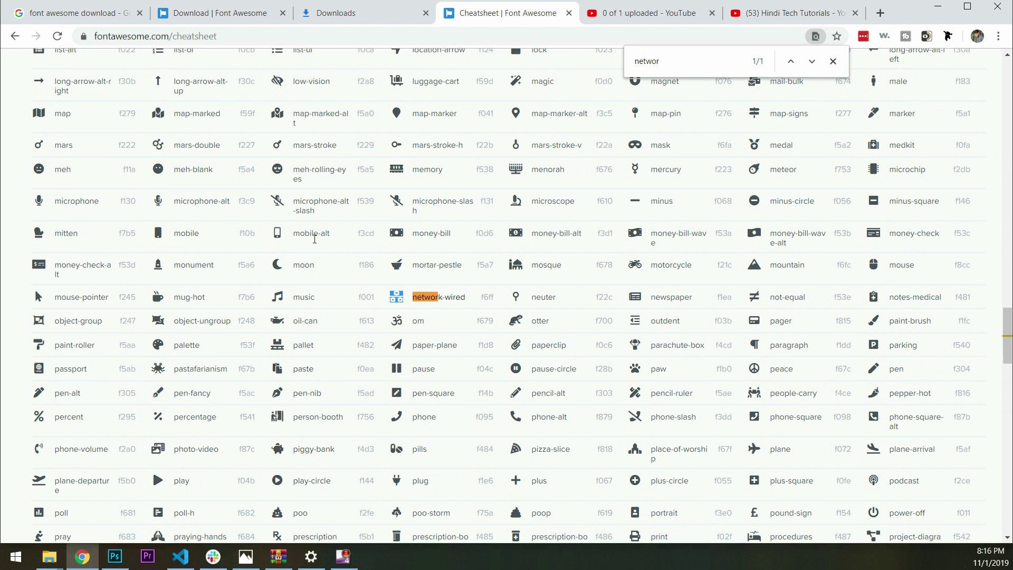
{"action": "key", "text": "alt+Tab"}
Step: Paste the network glyph over the Lorem Ipsum text and set it to Font Awesome 5 Free Solid
{"action": "left_click", "coordinate": [170, 406]}
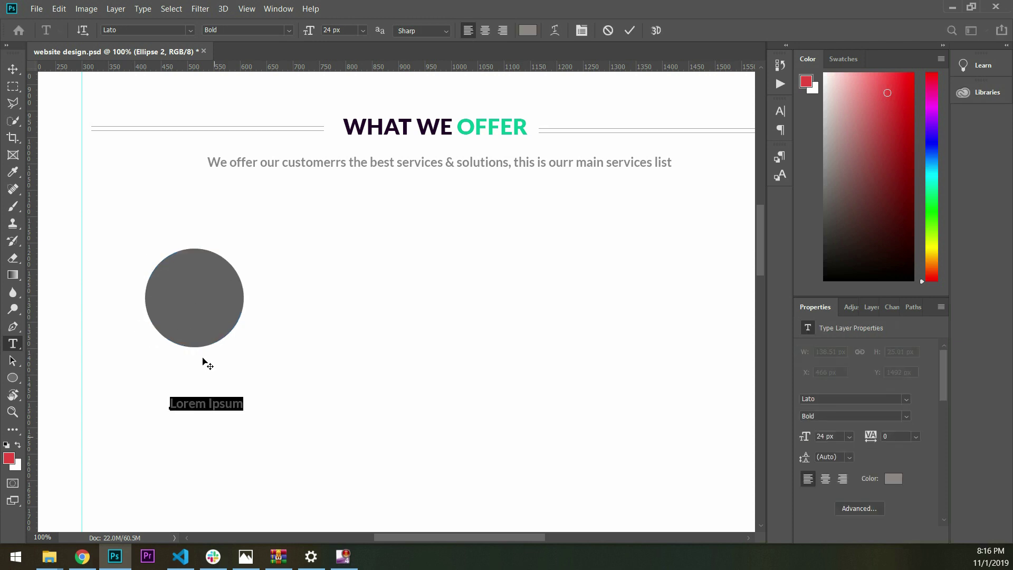
{"action": "key", "text": "ctrl+v"}
{"action": "key", "text": "ctrl+t"}
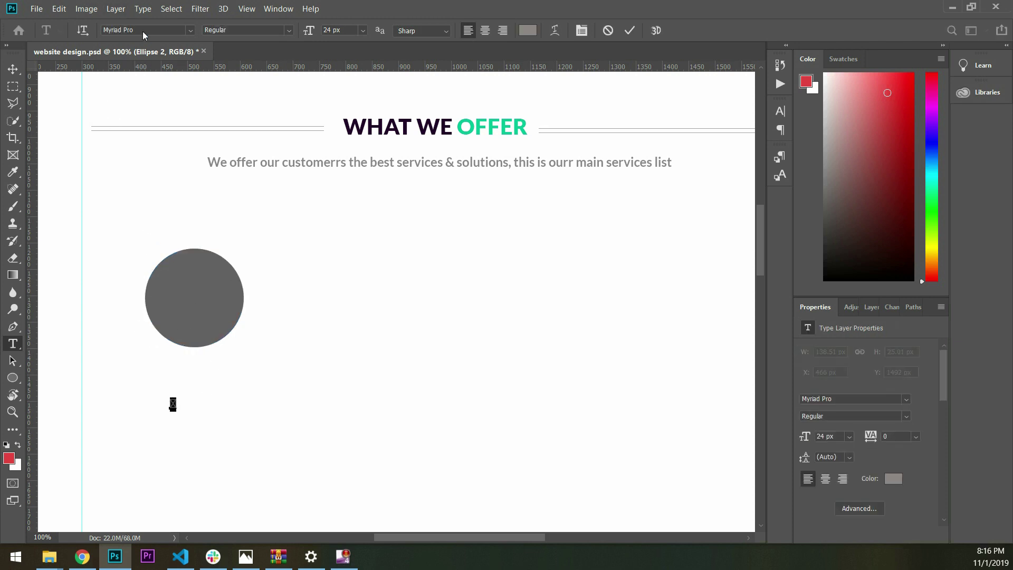
{"action": "left_click", "coordinate": [138, 25]}
{"action": "type", "text": "font"}
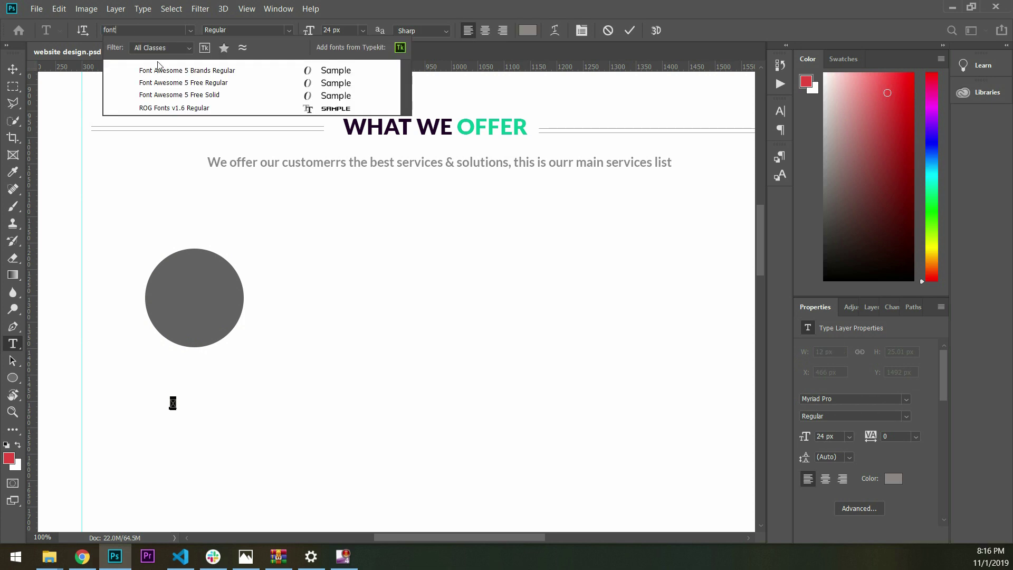
{"action": "key", "text": "Down"}
{"action": "key", "text": "Down"}
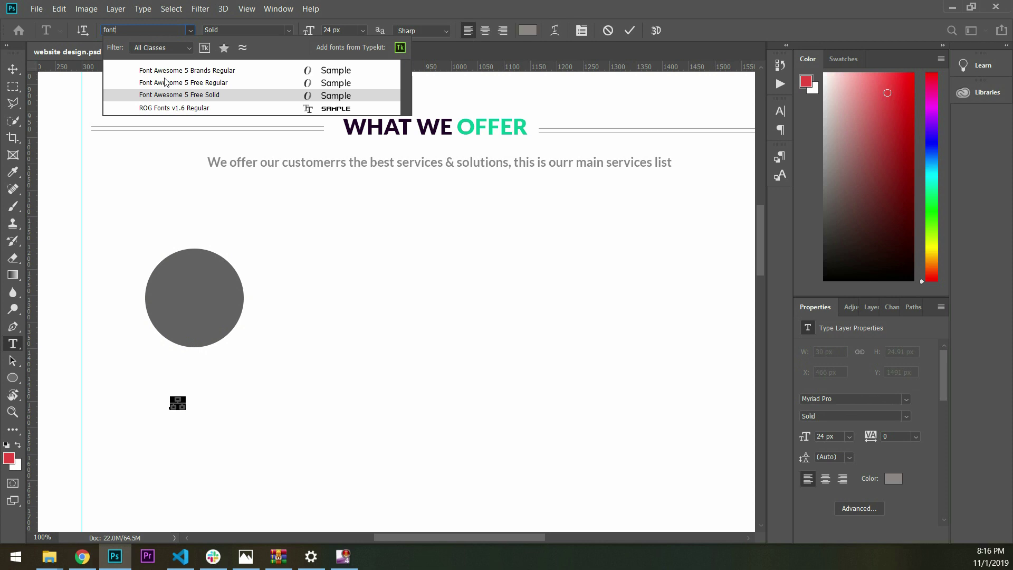
{"action": "key", "text": "Return"}
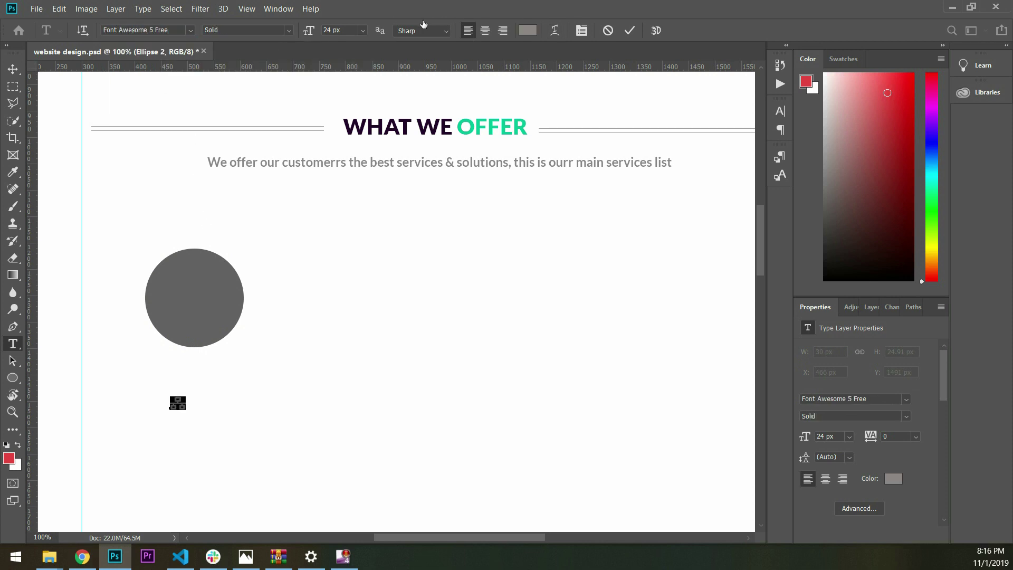
Step: Color the glyph white (#ffffff) and move it onto the gray circle
{"action": "left_click", "coordinate": [527, 30]}
{"action": "type", "text": "ffffff"}
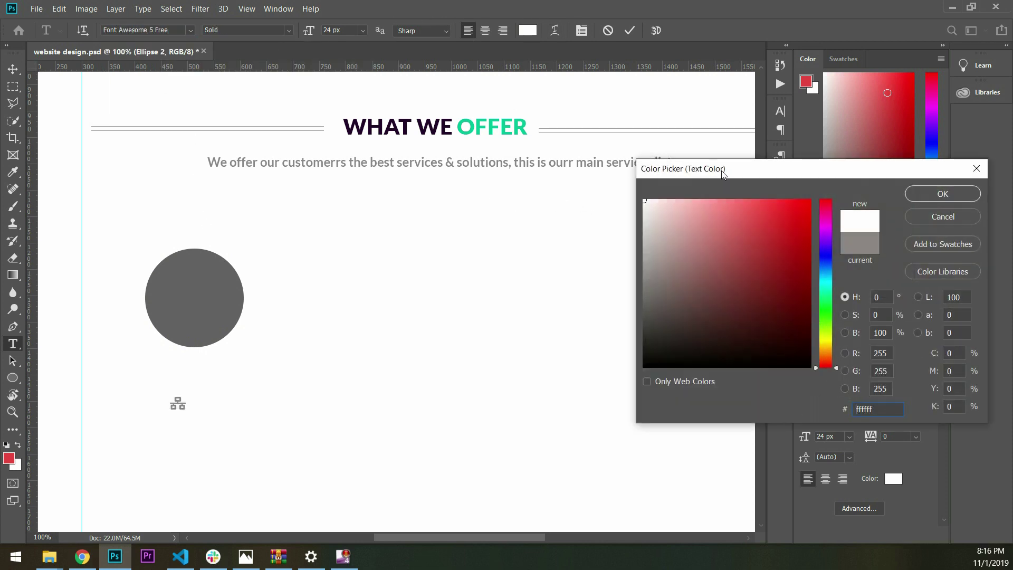
{"action": "key", "text": "Return"}
{"action": "left_click", "coordinate": [13, 69]}
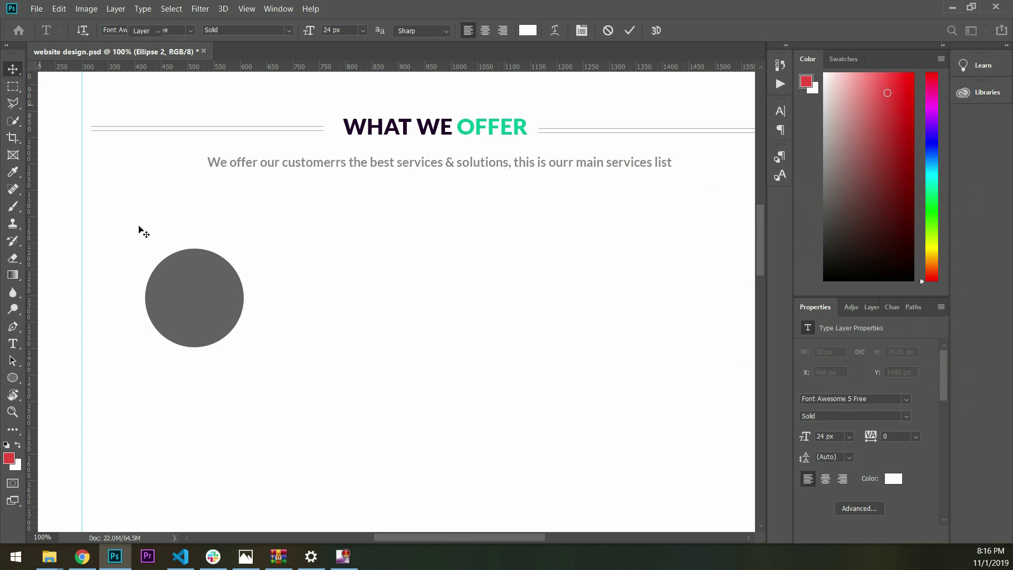
{"action": "left_click_drag", "start_coordinate": [138, 339], "coordinate": [149, 242]}
{"action": "key", "text": "ctrl+t"}
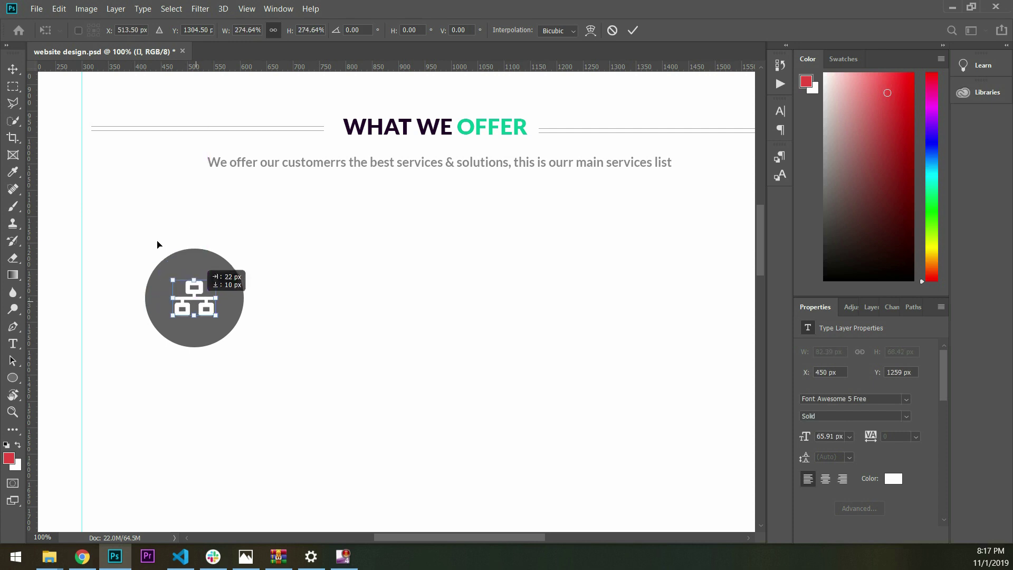
Step: Enlarge the network icon, then shrink it to 87% and nudge it up 12 px
{"action": "key", "text": "F7"}
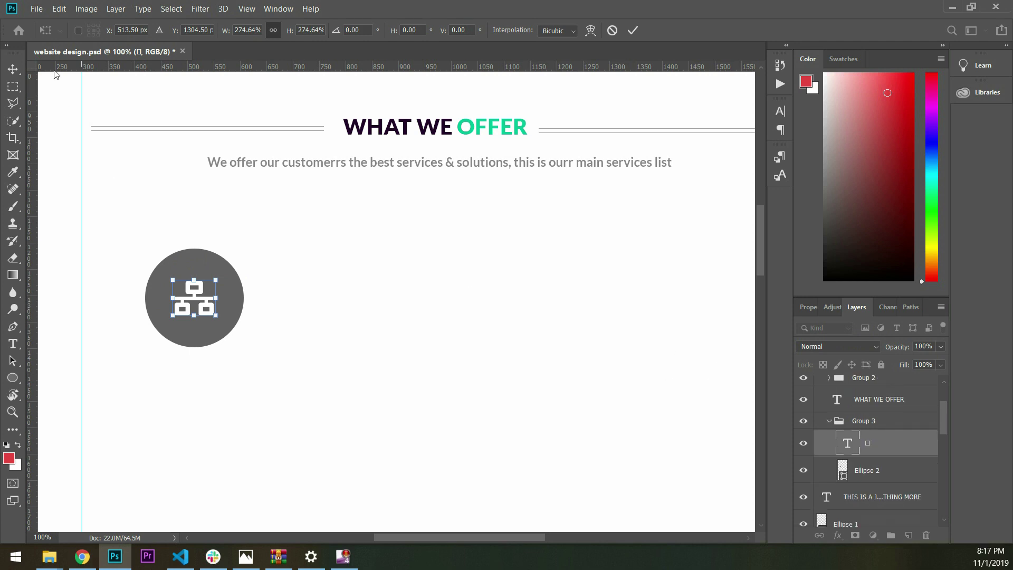
{"action": "key", "text": "Return"}
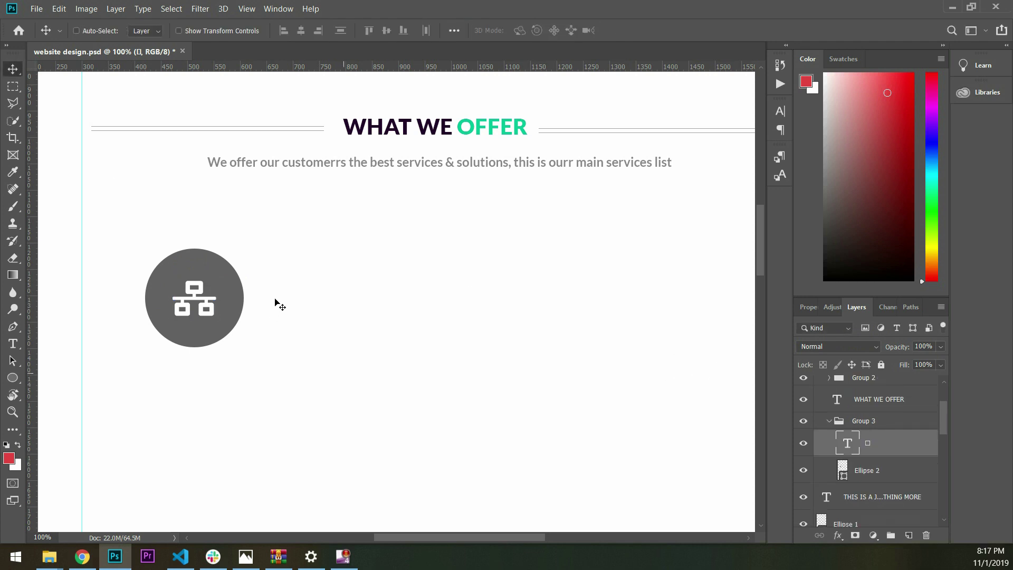
{"action": "key", "text": "ctrl+t"}
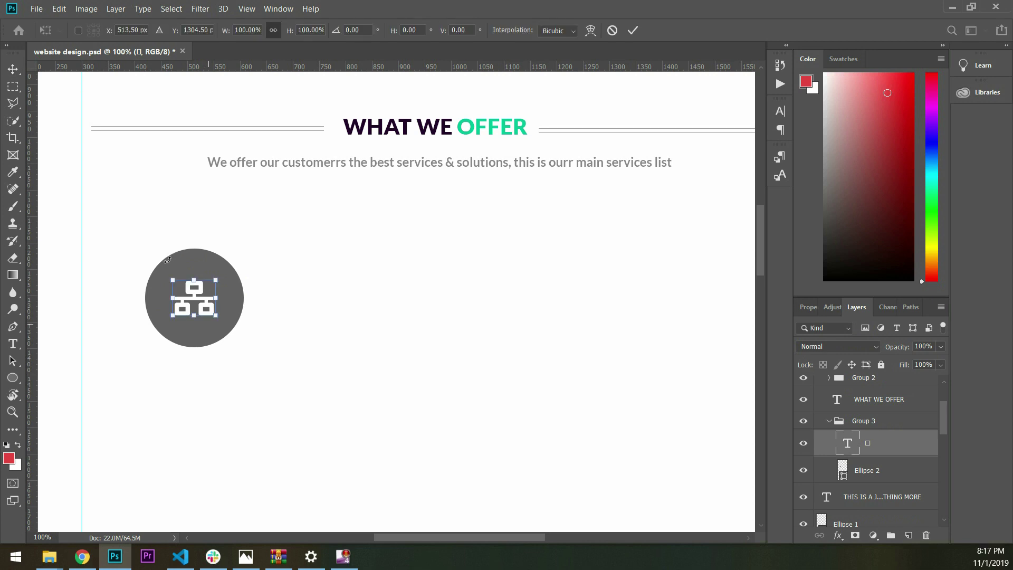
{"action": "left_click_drag", "start_coordinate": [174, 254], "coordinate": [162, 241]}
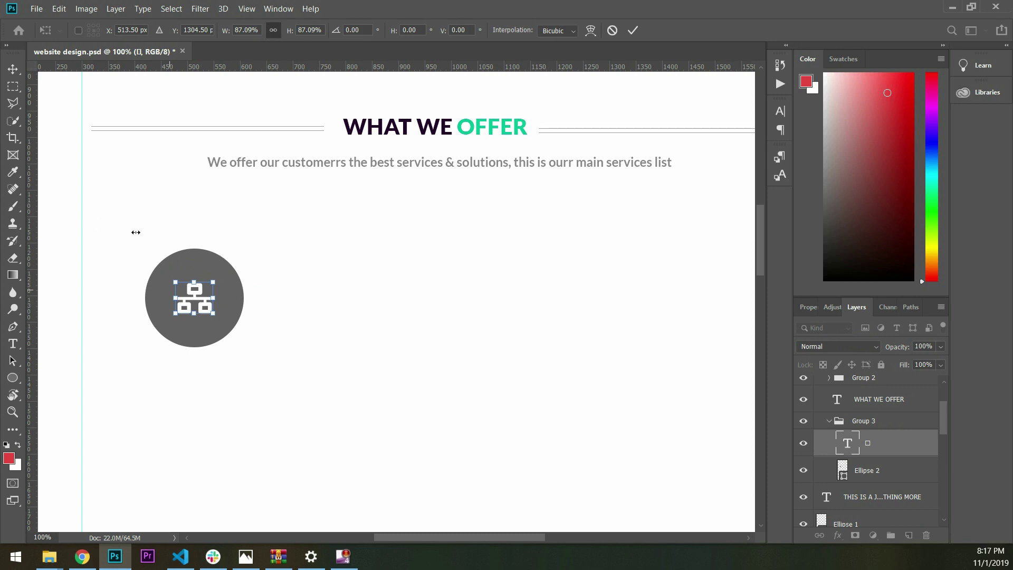
{"action": "key", "text": "Up"}
{"action": "key", "text": "Up"}
{"action": "key", "text": "Up"}
{"action": "key", "text": "Up"}
{"action": "key", "text": "Up"}
{"action": "key", "text": "Up"}
{"action": "key", "text": "Up"}
{"action": "key", "text": "Up"}
{"action": "key", "text": "Up"}
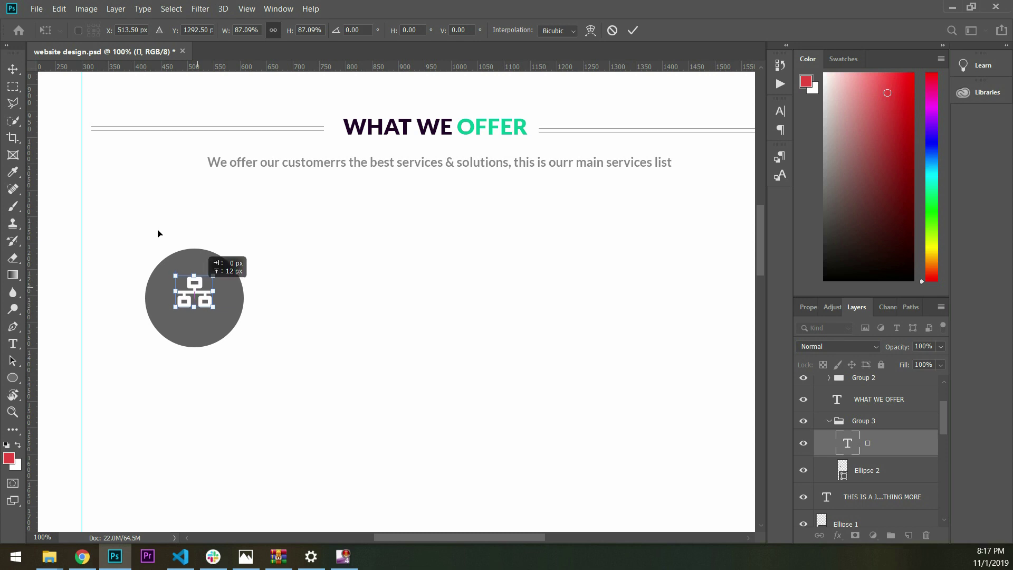
Step: Add a new title text line below the circle
{"action": "left_click", "coordinate": [13, 343]}
{"action": "left_click", "coordinate": [117, 383]}
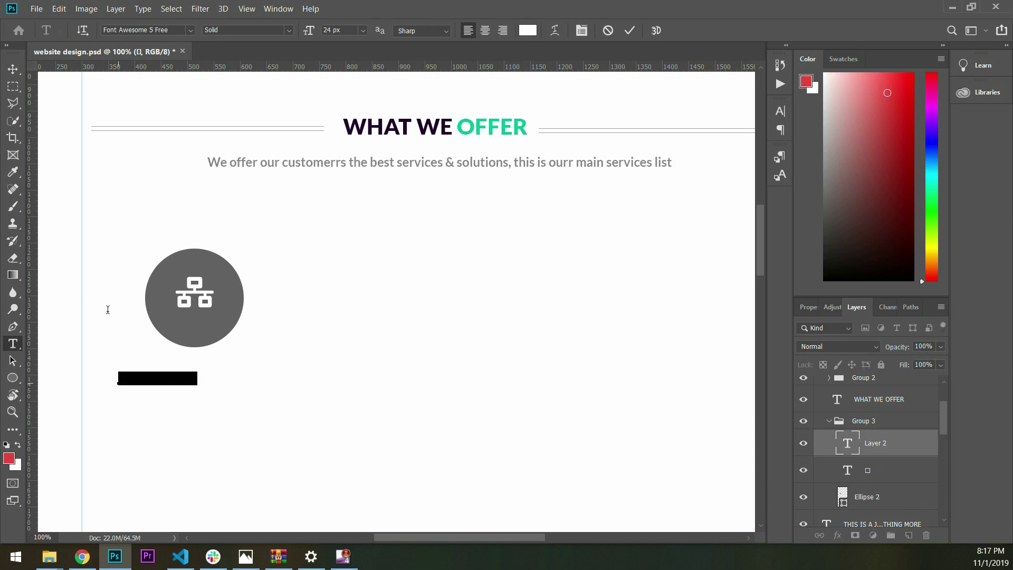
{"action": "type", "text": "Net"}
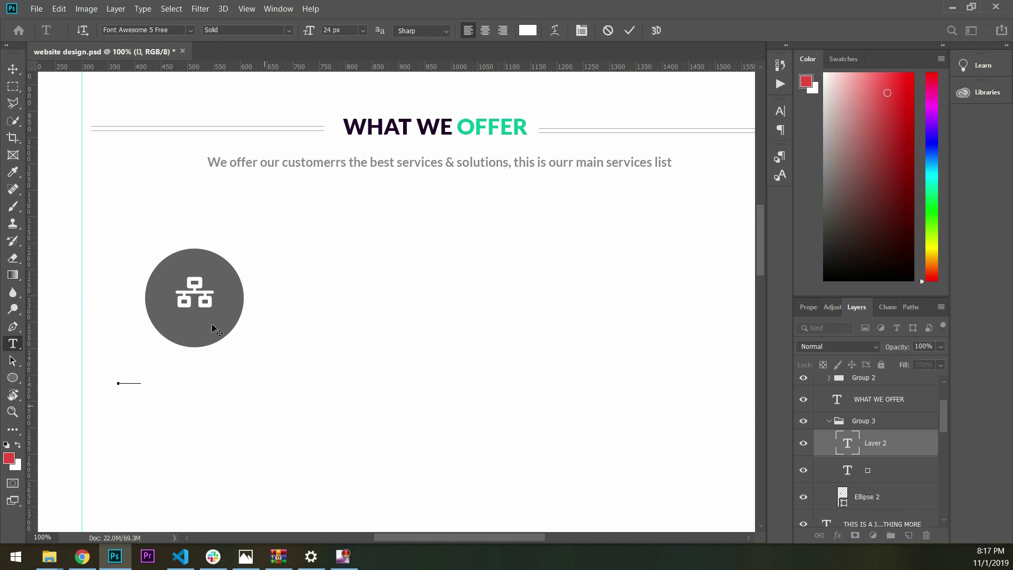
{"action": "type", "text": "work"}
{"action": "type", "text": "rit"}
Step: Color the title text dark gray #3a3838
{"action": "key", "text": "ctrl+a"}
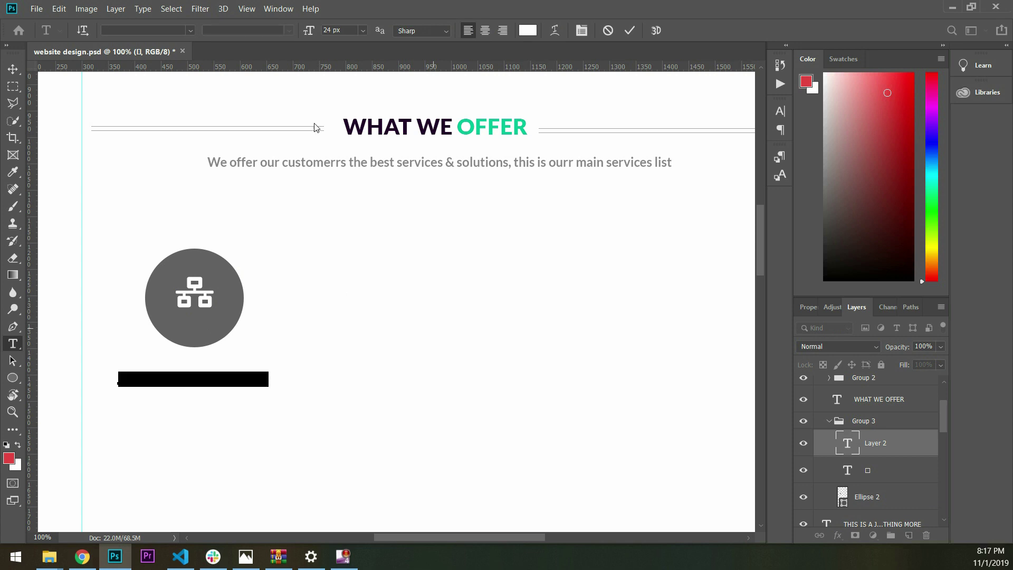
{"action": "left_click", "coordinate": [527, 30]}
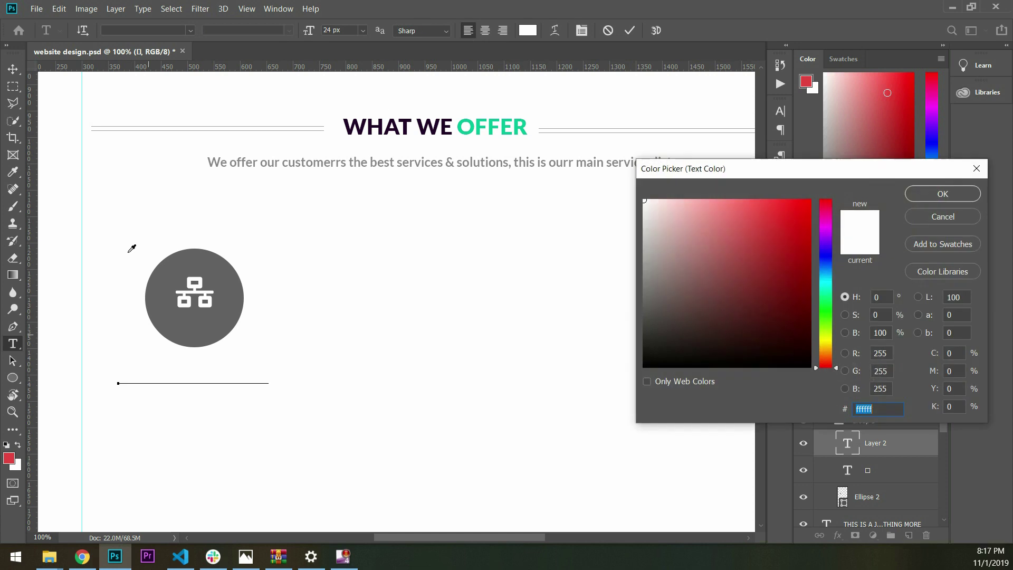
{"action": "left_click", "coordinate": [194, 256]}
{"action": "type", "text": "3a3838"}
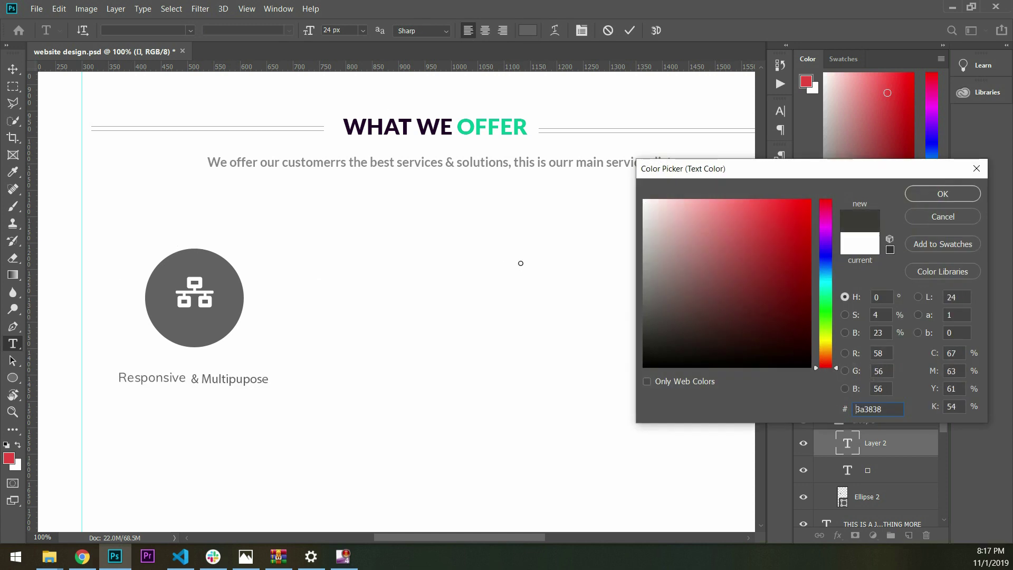
{"action": "key", "text": "Return"}
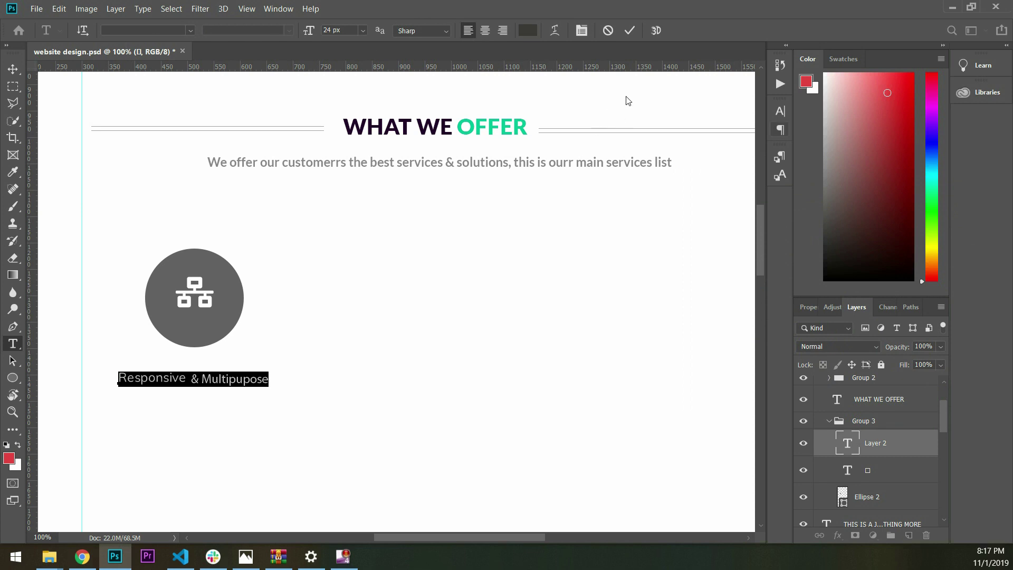
Step: Set the title to All Caps, non-bold, and commit it
{"action": "left_click", "coordinate": [780, 111]}
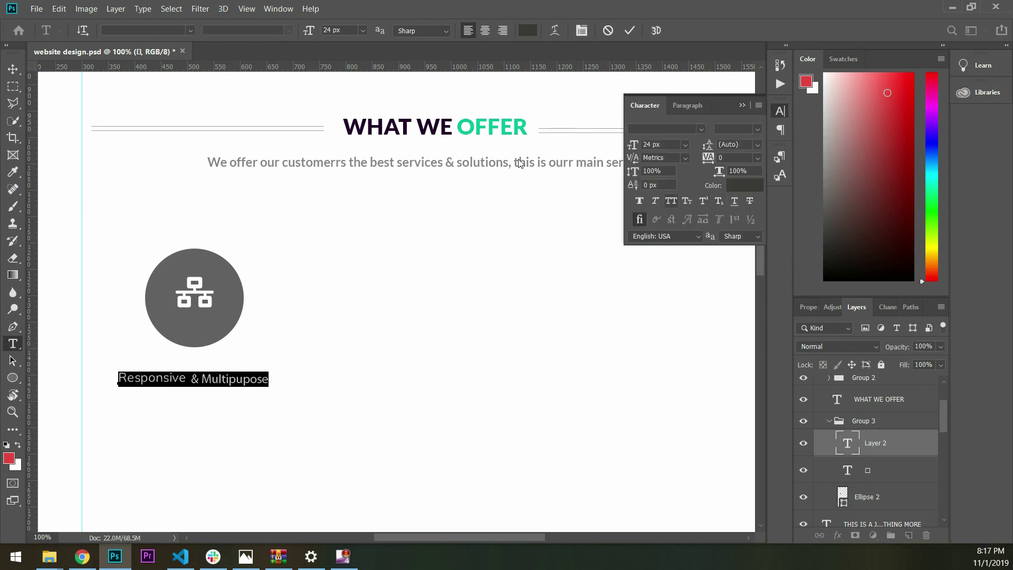
{"action": "key", "text": "ctrl+shift+b"}
{"action": "key", "text": "ctrl+shift+k"}
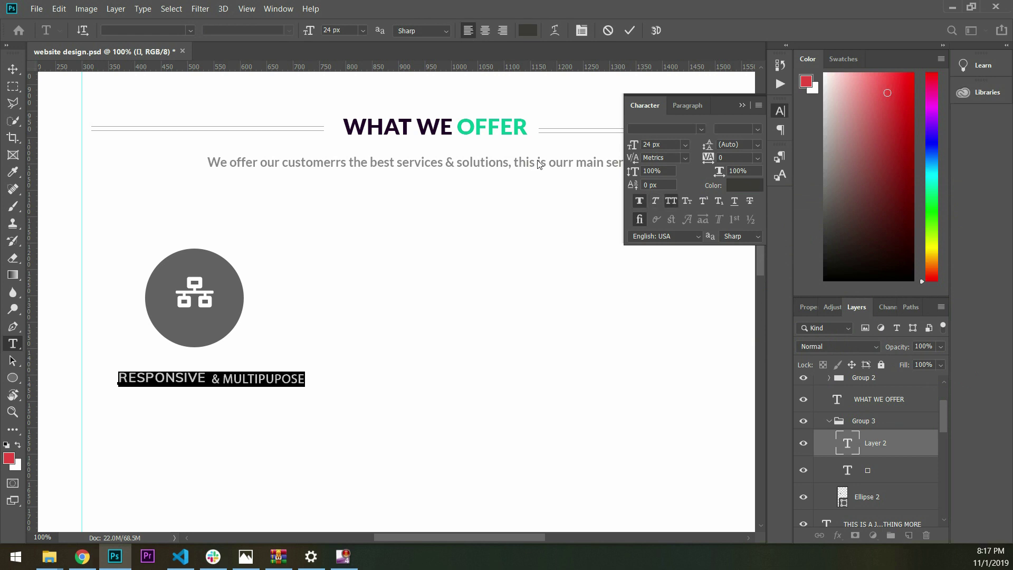
{"action": "key", "text": "ctrl+shift+b"}
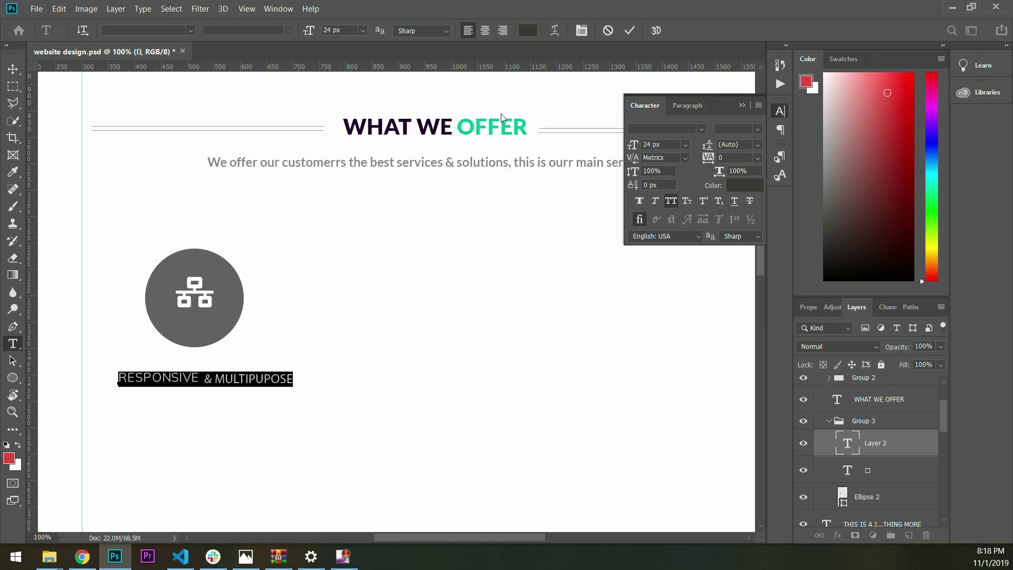
{"action": "left_click", "coordinate": [13, 69]}
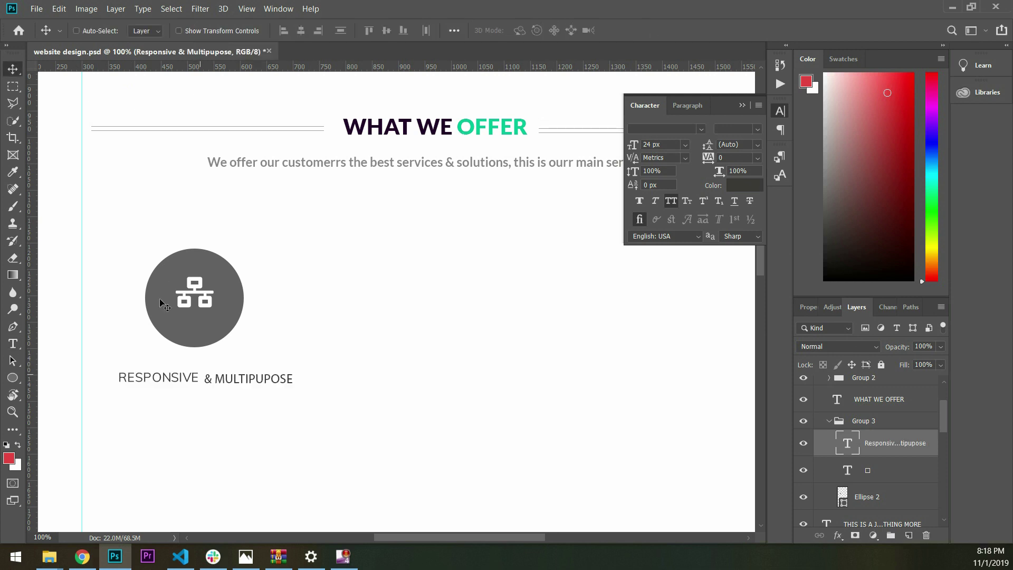
Step: Set the RESPONSIVE & MULTIPUPOSE title in Lato Bold and nudge it slightly up-left
{"action": "key", "text": "t"}
{"action": "key", "text": "Return"}
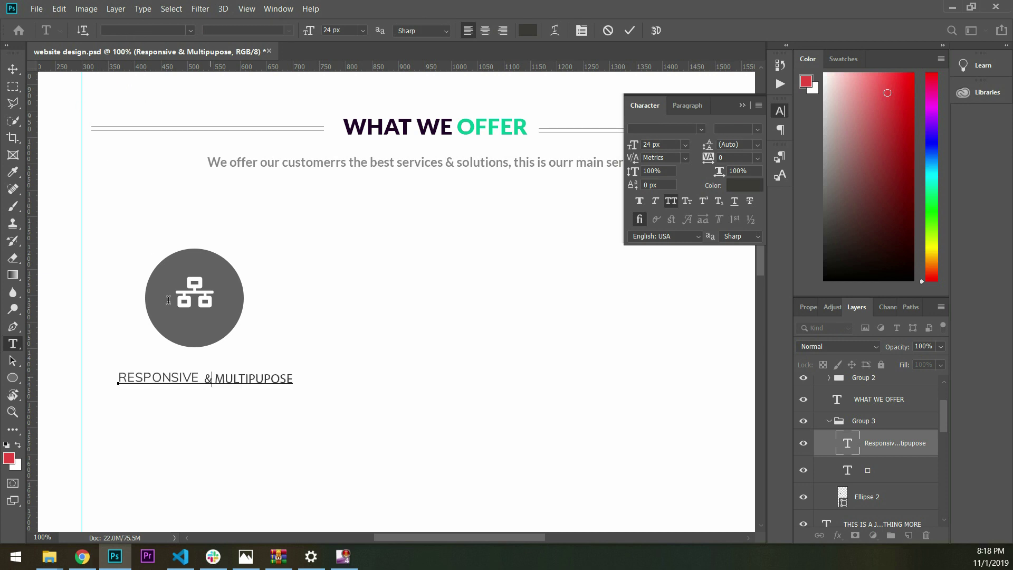
{"action": "left_click_drag", "start_coordinate": [117, 378], "coordinate": [294, 378]}
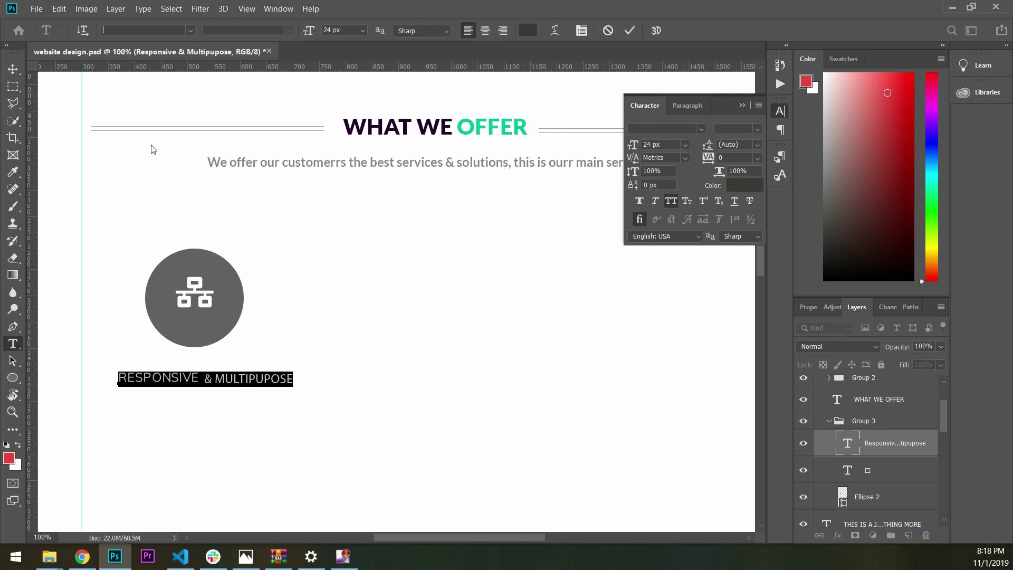
{"action": "type", "text": "lato"}
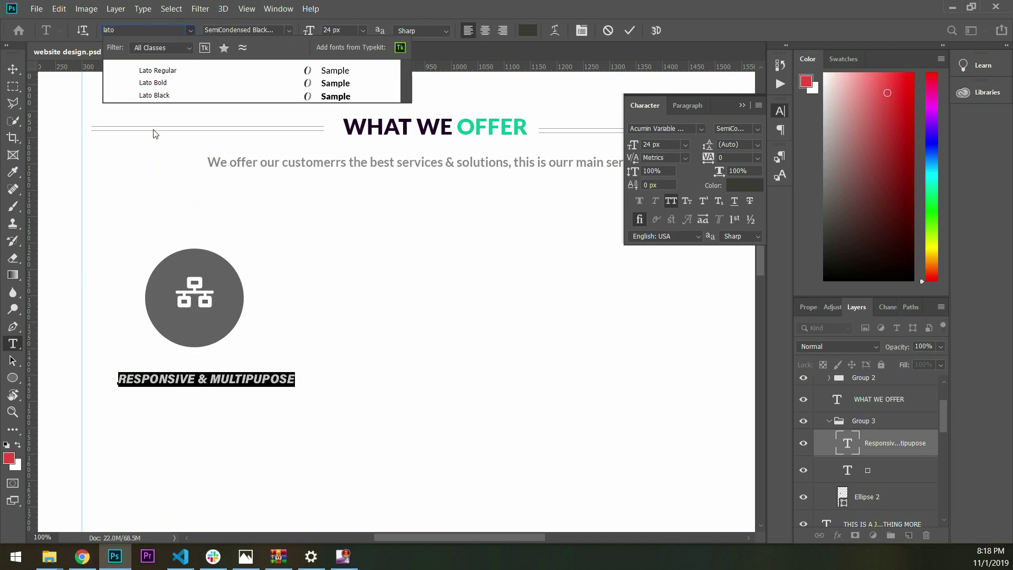
{"action": "left_click", "coordinate": [150, 83]}
{"action": "left_click", "coordinate": [9, 61]}
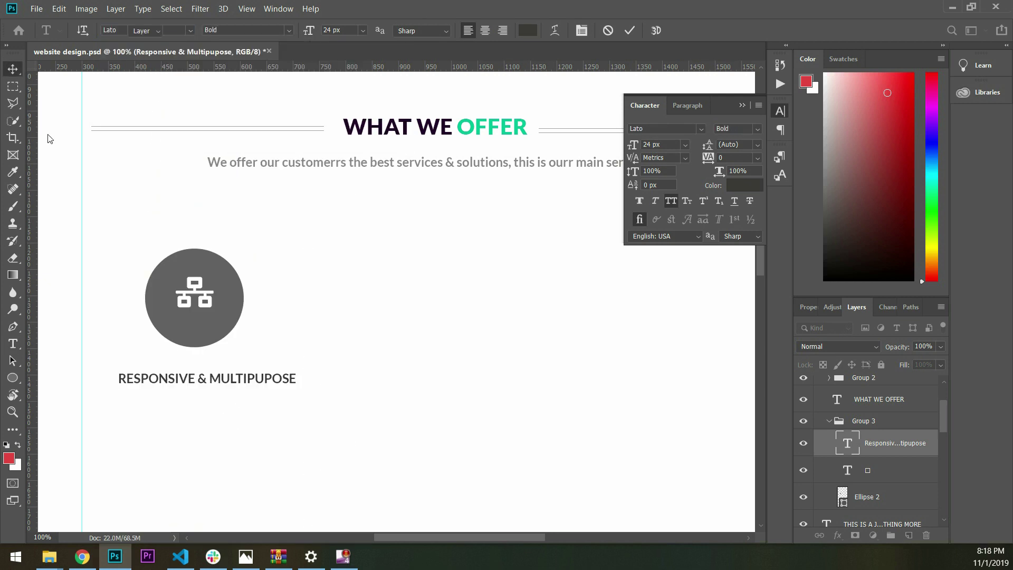
{"action": "left_click_drag", "start_coordinate": [192, 305], "coordinate": [179, 302]}
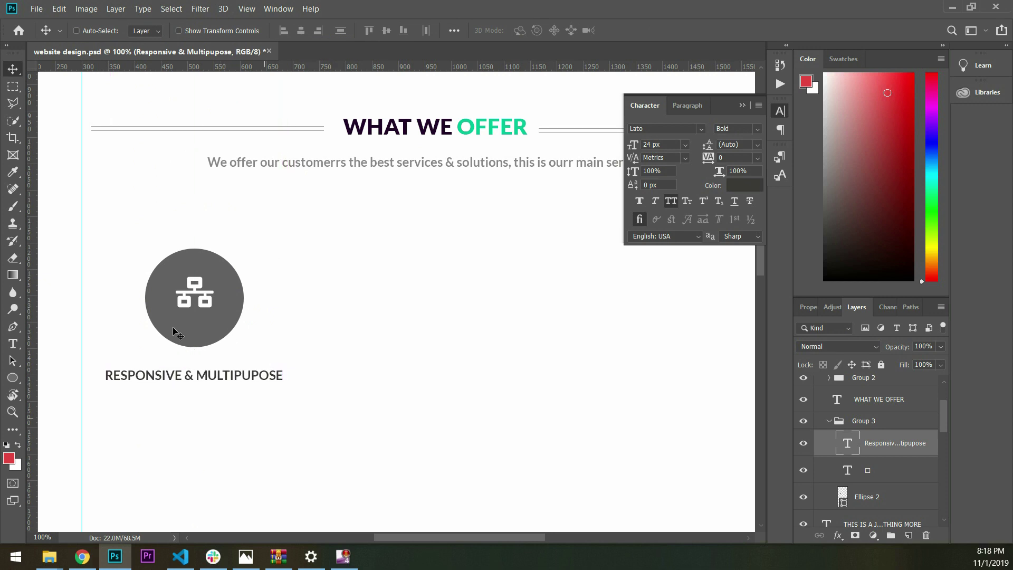
{"action": "left_click", "coordinate": [13, 344]}
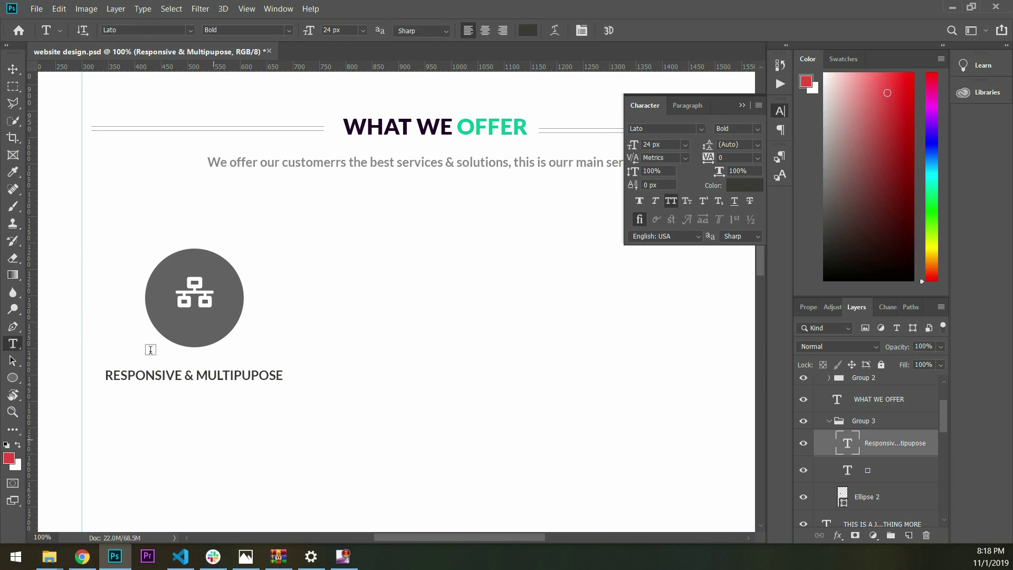
Step: Create a centered two-line Lorem Ipsum paragraph with All Caps turned off
{"action": "left_click", "coordinate": [104, 414]}
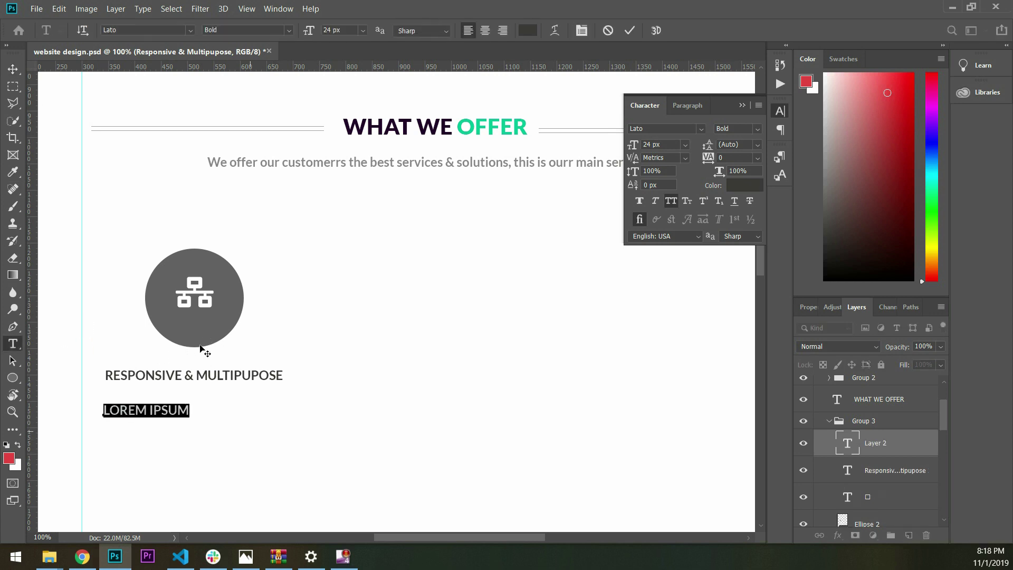
{"action": "key", "text": "ctrl+a"}
{"action": "key", "text": "ctrl+c"}
{"action": "key", "text": "Right"}
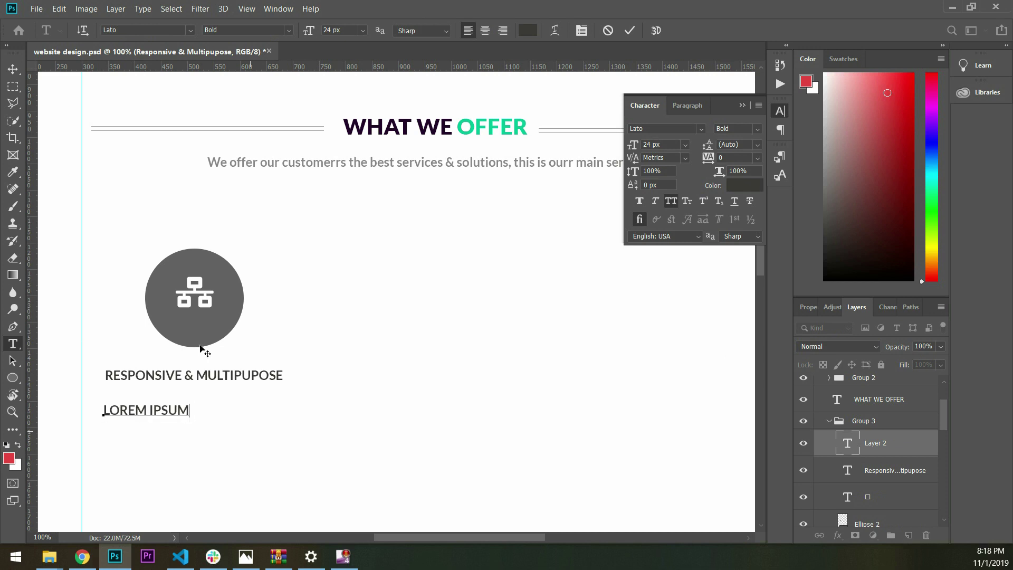
{"action": "key", "text": "ctrl+v"}
{"action": "key", "text": "ctrl+v"}
{"action": "key", "text": "ctrl+v"}
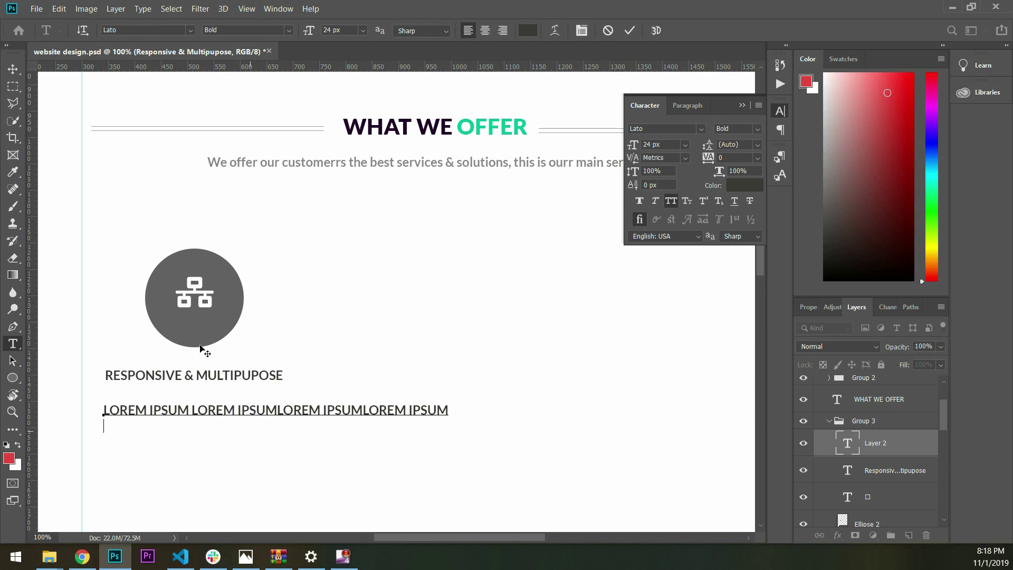
{"action": "key", "text": "ctrl+v"}
{"action": "key", "text": "ctrl+v"}
{"action": "key", "text": "ctrl+v"}
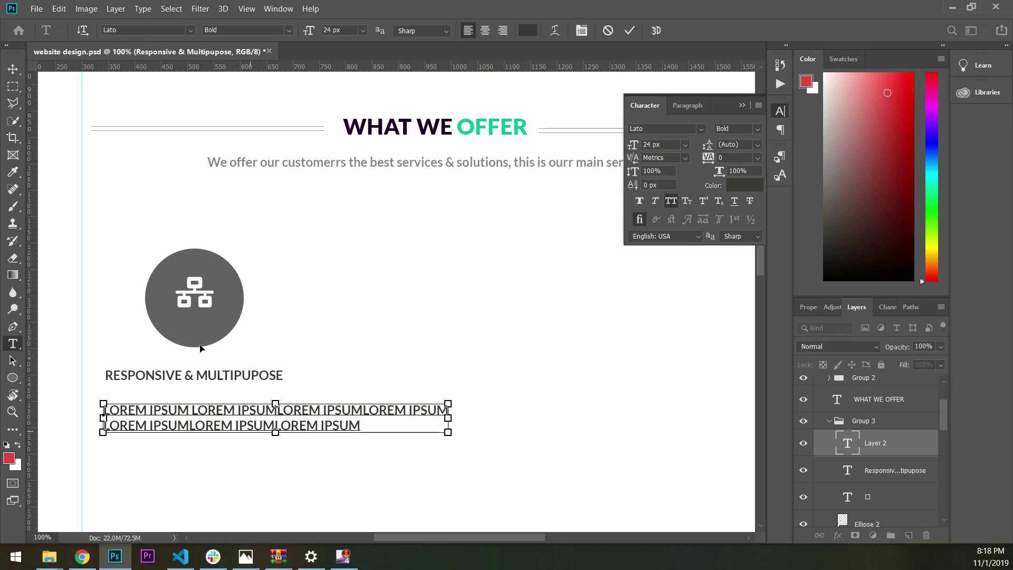
{"action": "key", "text": "ctrl+a"}
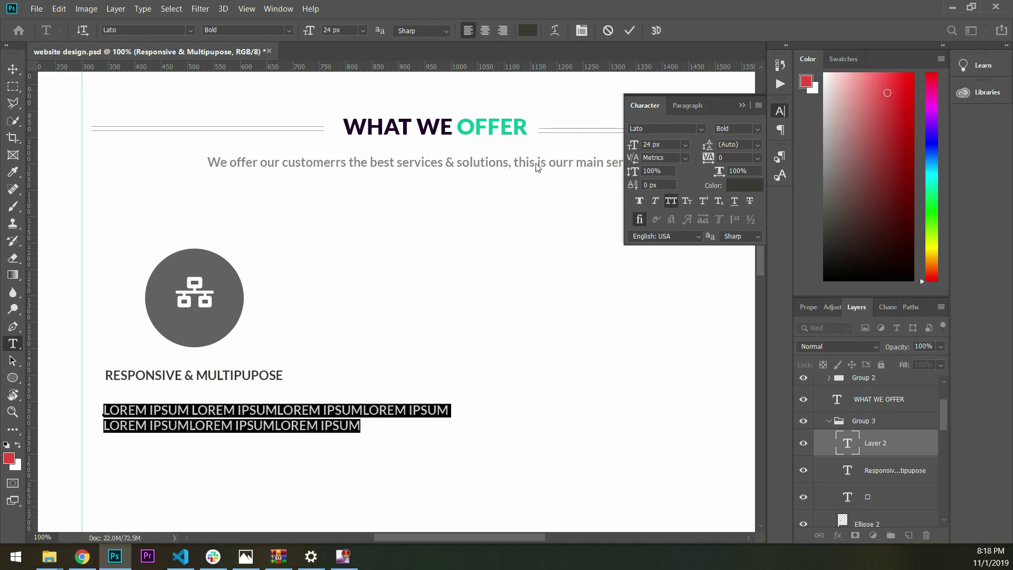
{"action": "key", "text": "ctrl+shift+k"}
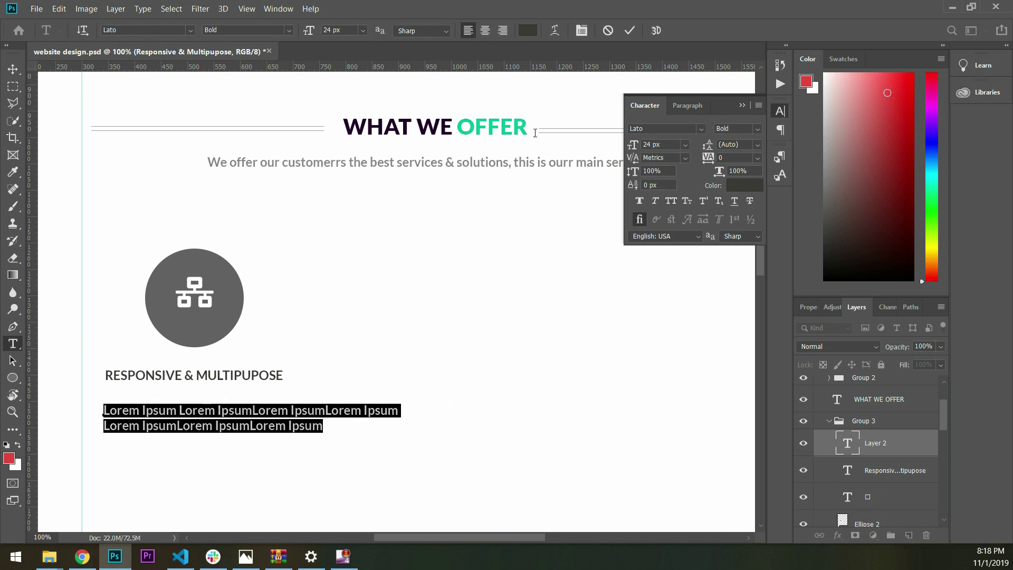
{"action": "key", "text": "ctrl+shift+c"}
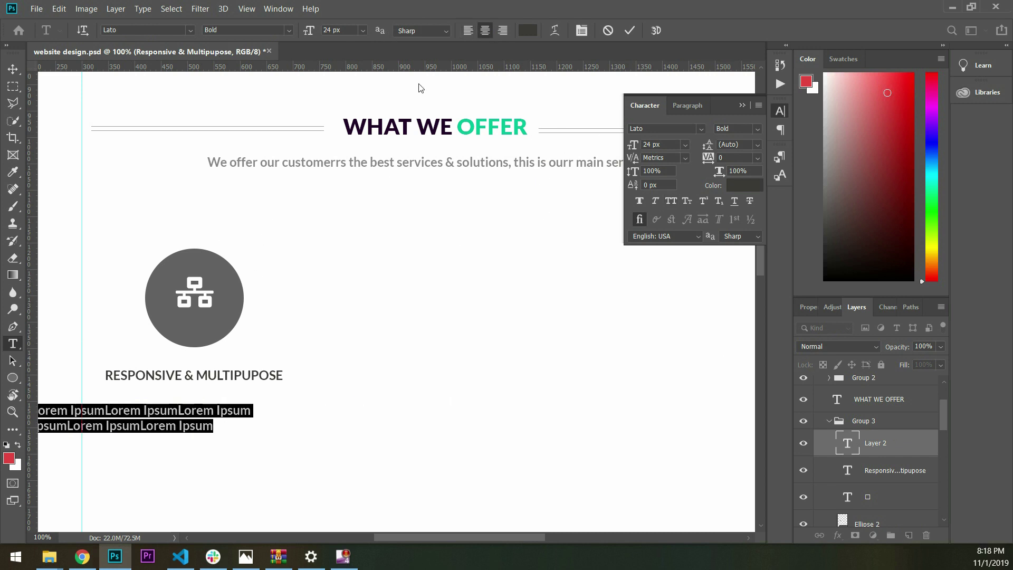
Step: Center the paragraph under the title and scale it to about 73%
{"action": "left_click", "coordinate": [13, 68]}
{"action": "left_click_drag", "start_coordinate": [128, 334], "coordinate": [205, 341]}
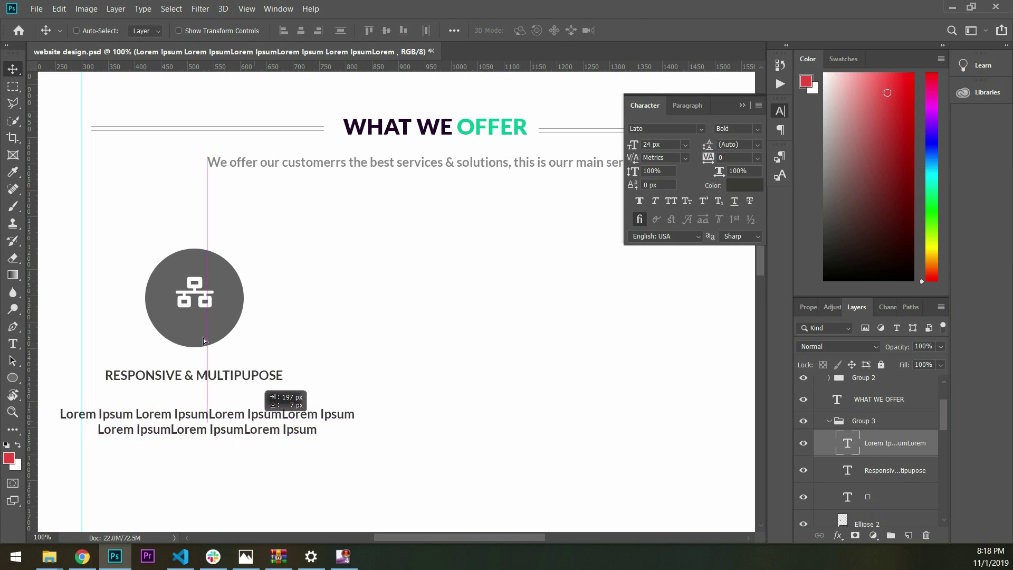
{"action": "key", "text": "ctrl+t"}
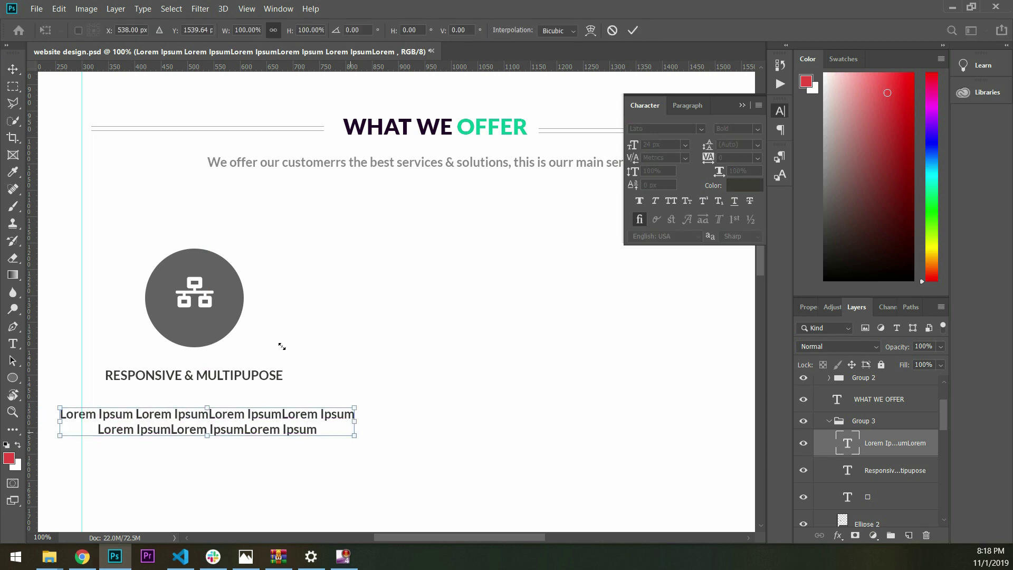
{"action": "left_click_drag", "start_coordinate": [285, 347], "coordinate": [192, 334]}
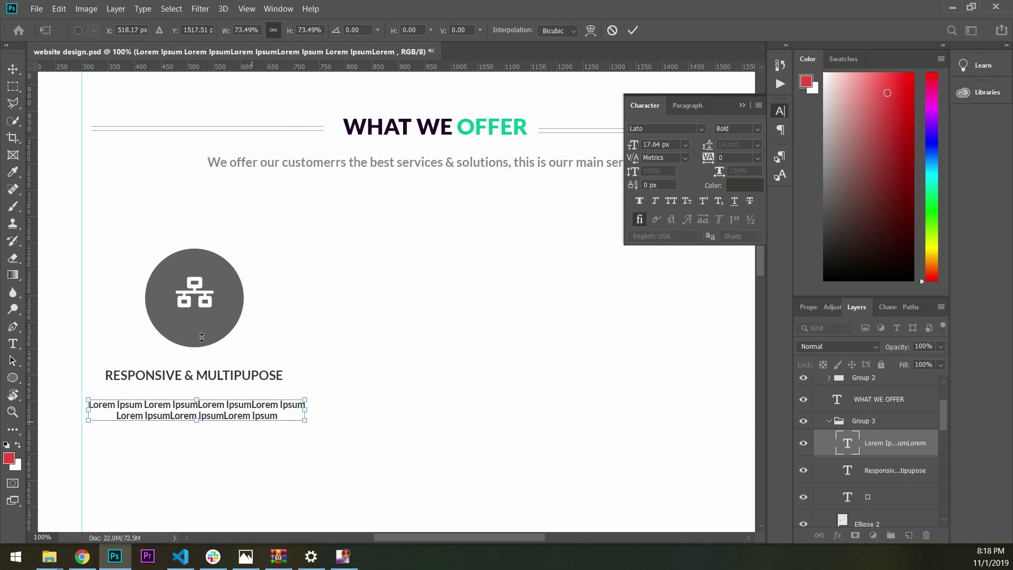
{"action": "key", "text": "Return"}
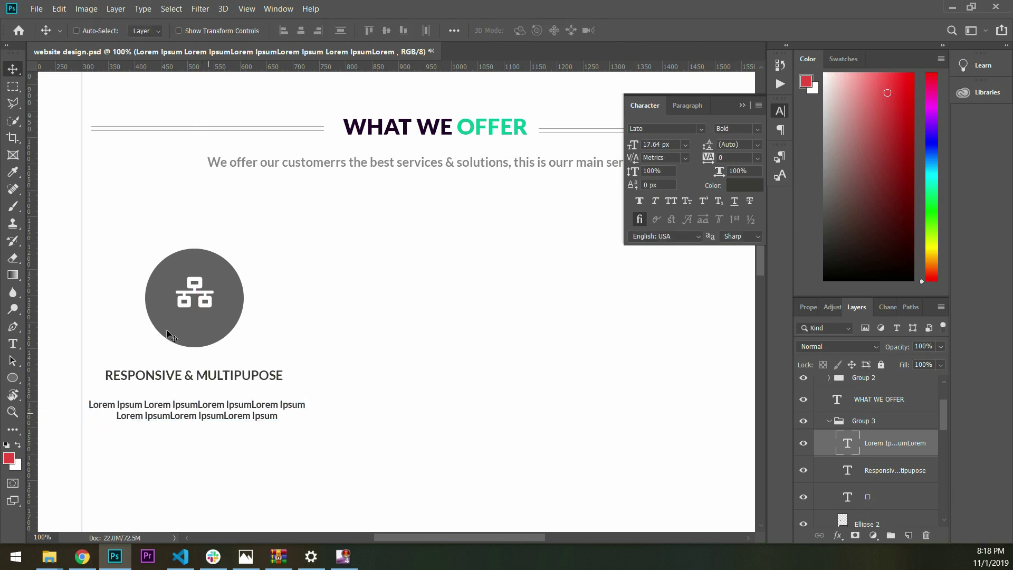
{"action": "key", "text": "t"}
{"action": "left_click", "coordinate": [208, 396]}
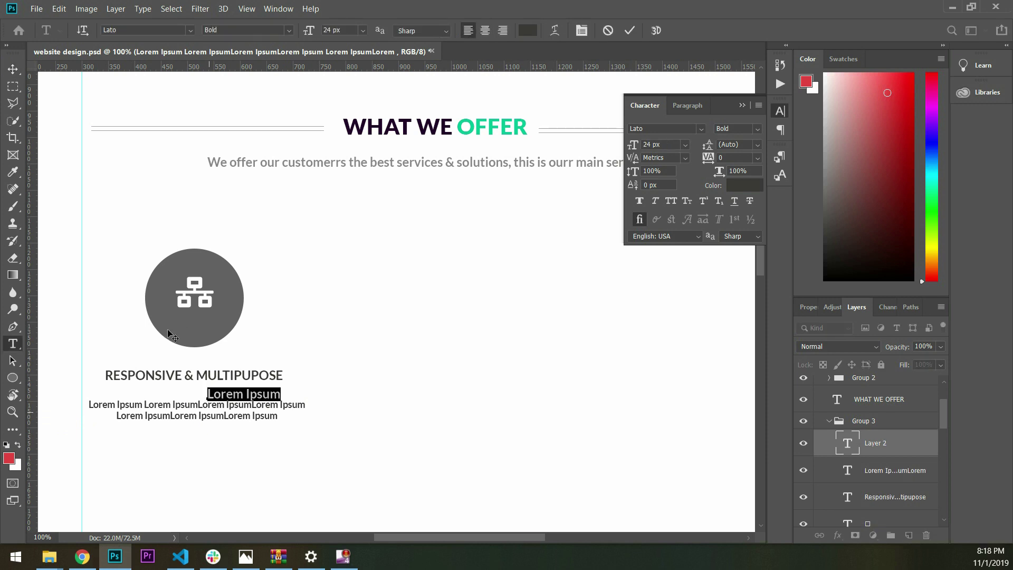
Step: Color the Lorem Ipsum paragraph text medium gray #807d7d
{"action": "key", "text": "ctrl+Return"}
{"action": "left_click", "coordinate": [164, 406]}
{"action": "key", "text": "ctrl+a"}
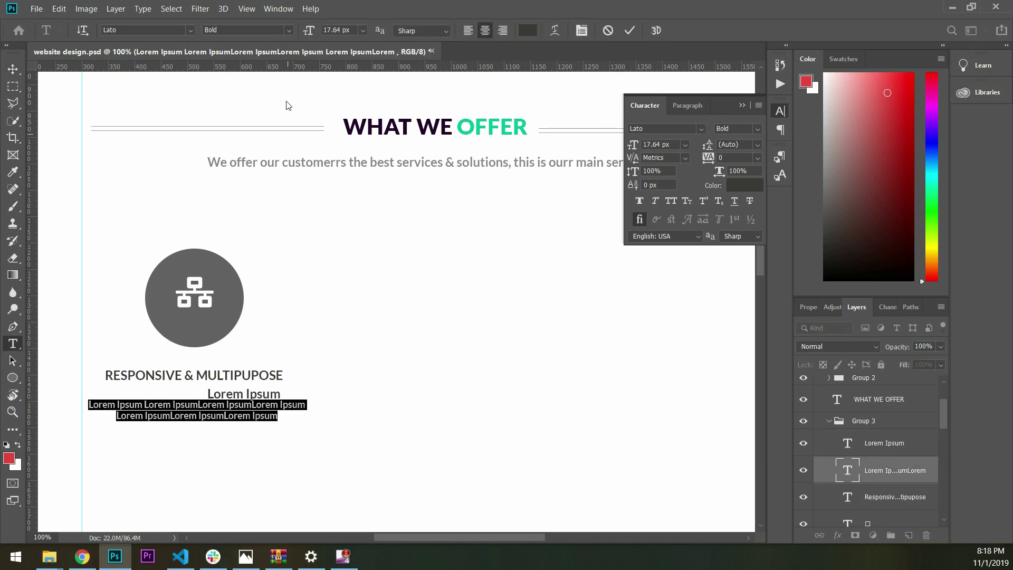
{"action": "left_click", "coordinate": [527, 30]}
{"action": "type", "text": "c1bcbc"}
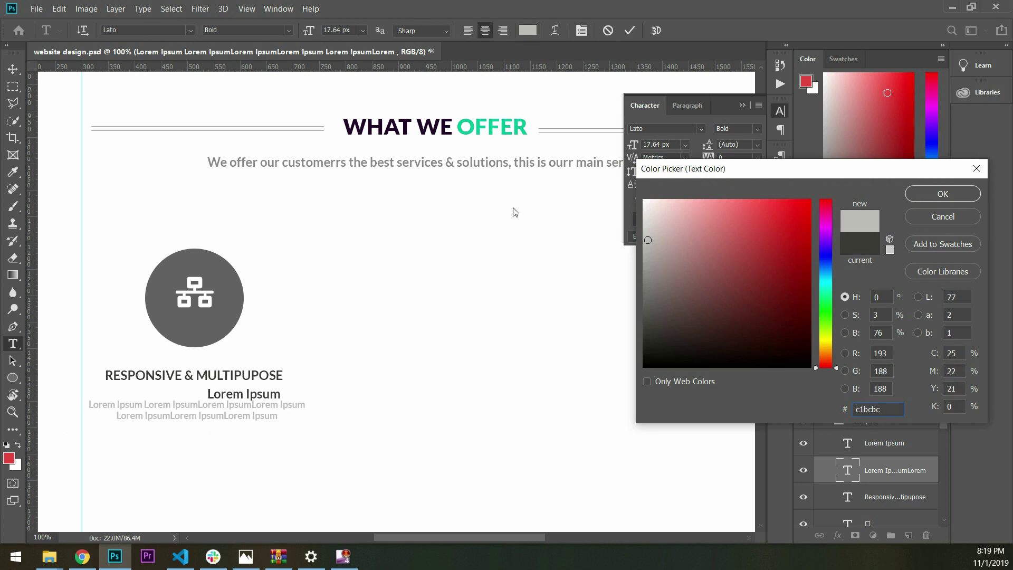
{"action": "type", "text": "807d7d"}
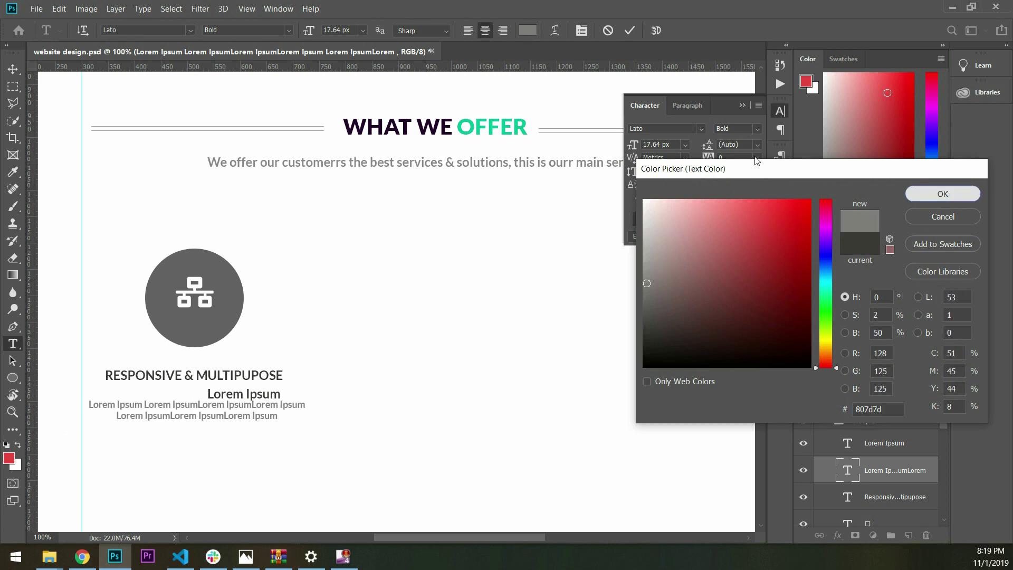
{"action": "left_click", "coordinate": [942, 194]}
{"action": "left_click", "coordinate": [12, 69]}
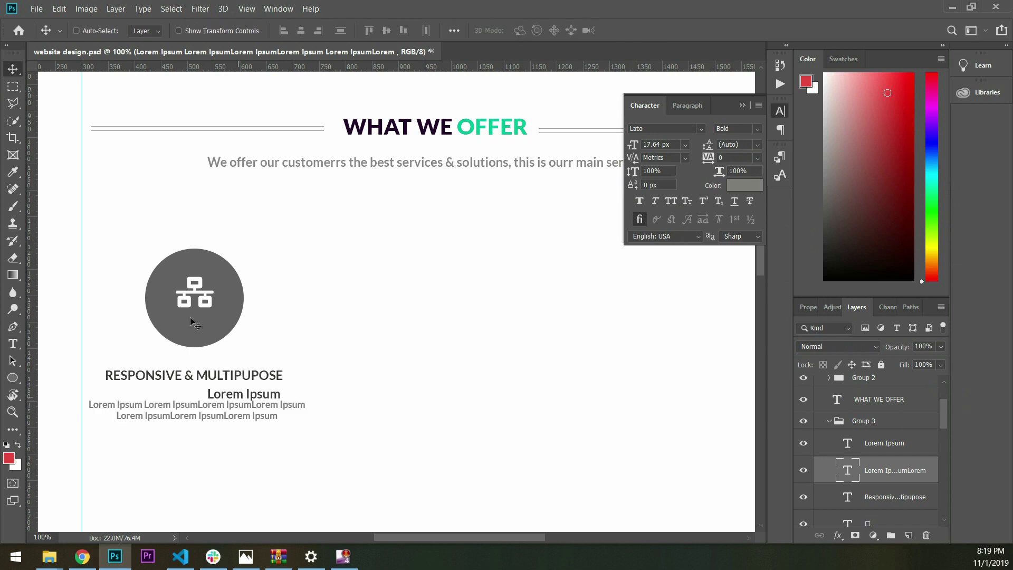
Step: Delete the extra Lorem Ipsum line above the paragraph
{"action": "key", "text": "Delete"}
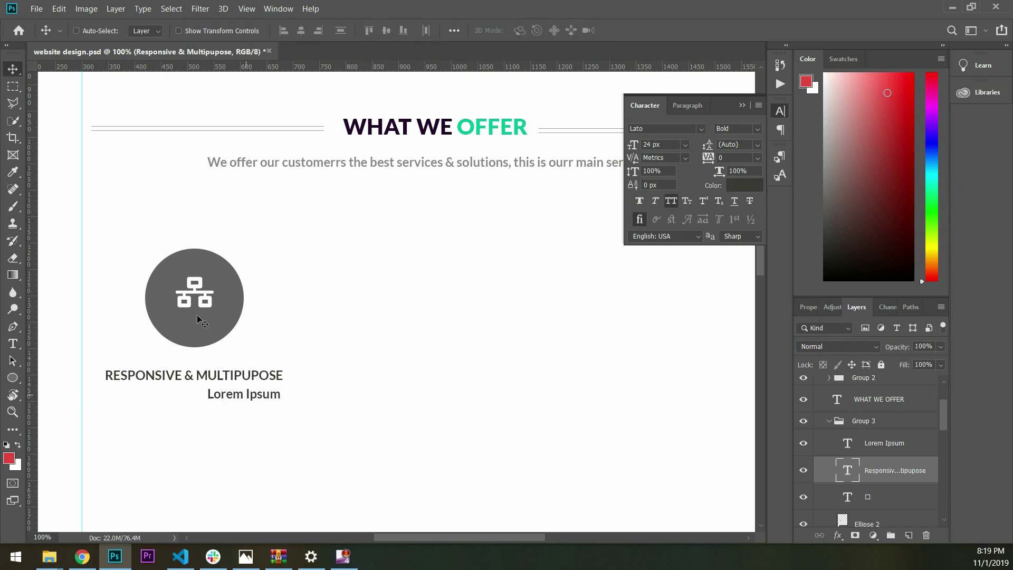
{"action": "key", "text": "ctrl+z"}
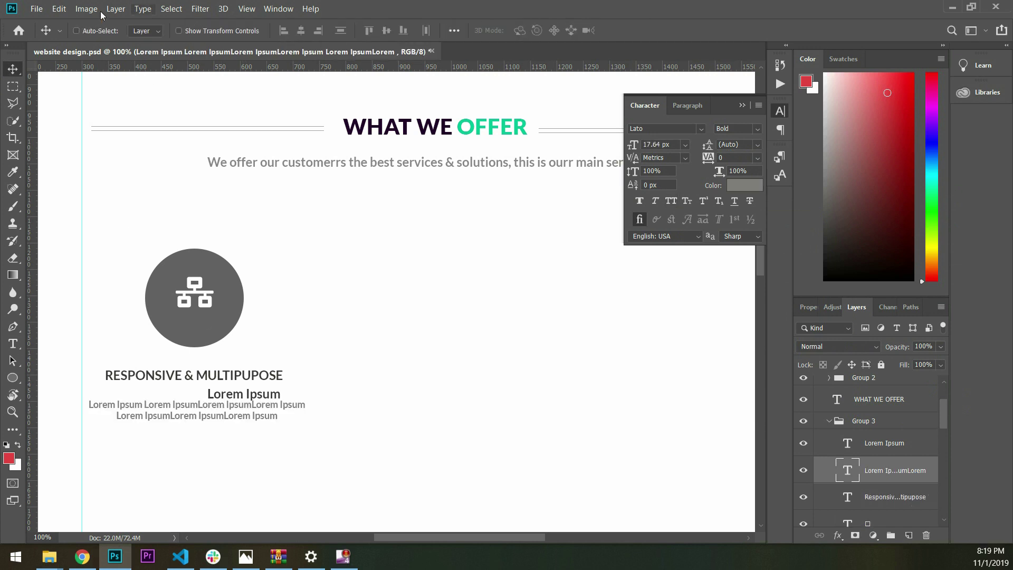
{"action": "key", "text": "alt+bracketright"}
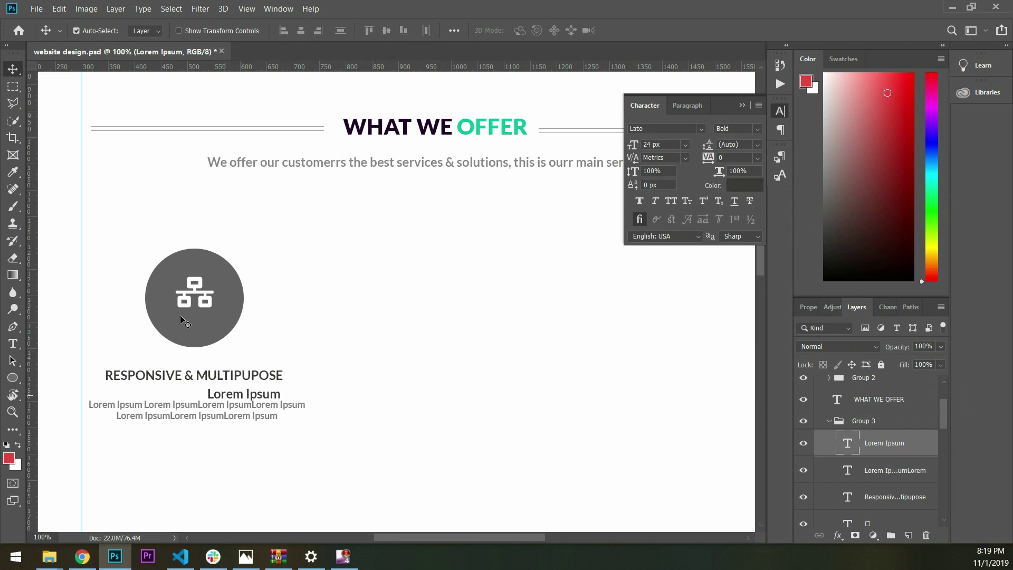
{"action": "key", "text": "Delete"}
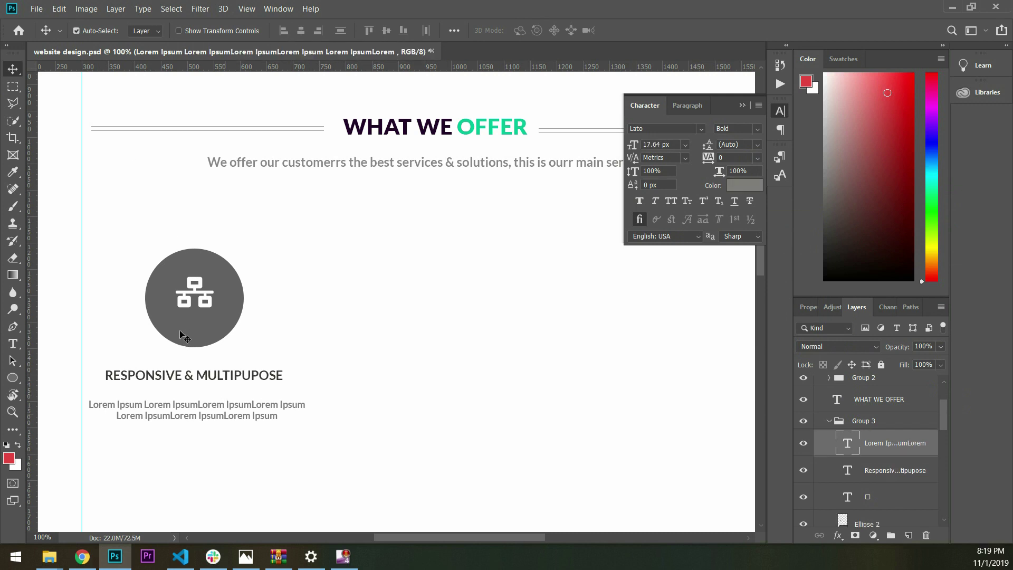